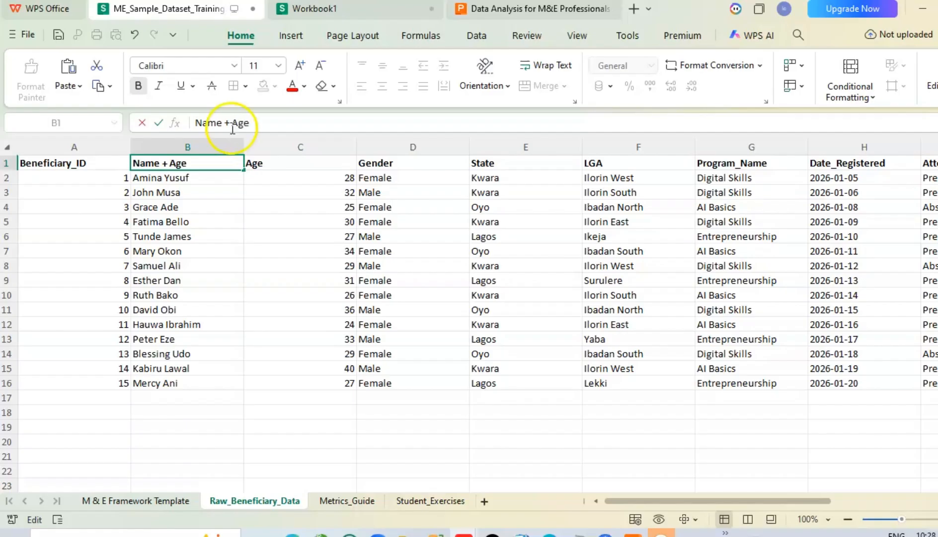
Step: Append the age 25 after the beneficiary's name in cell B2
{"action": "left_click", "coordinate": [212, 177]}
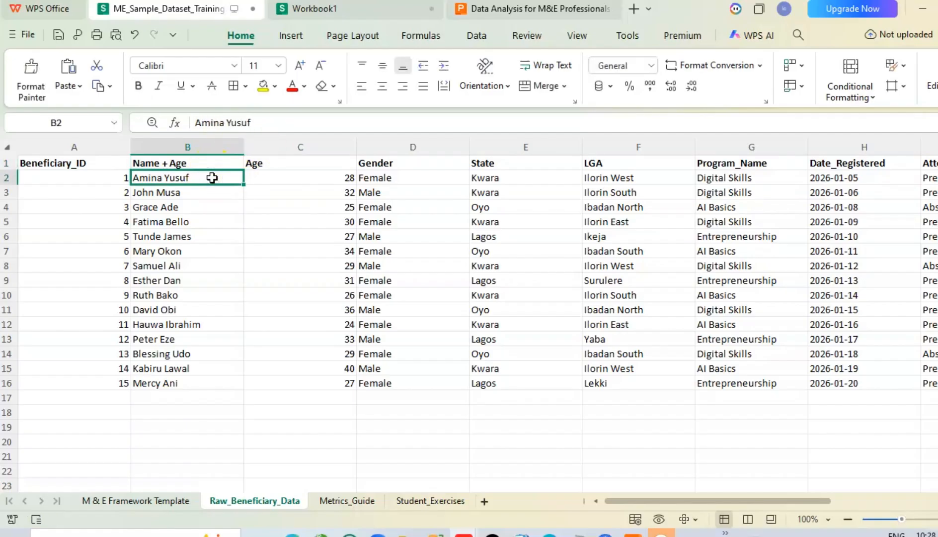
{"action": "left_click", "coordinate": [269, 122]}
{"action": "type", "text": "2"}
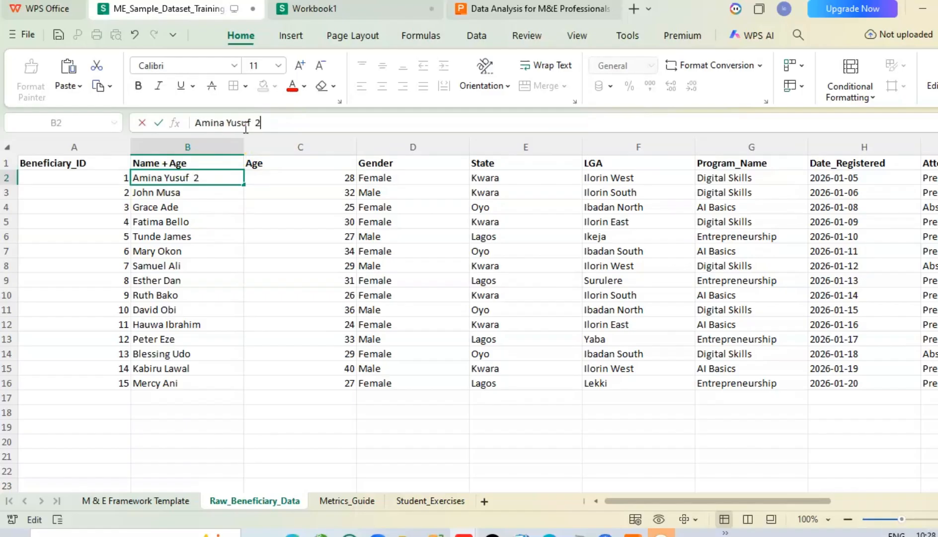
{"action": "type", "text": "5"}
{"action": "left_click", "coordinate": [233, 235]}
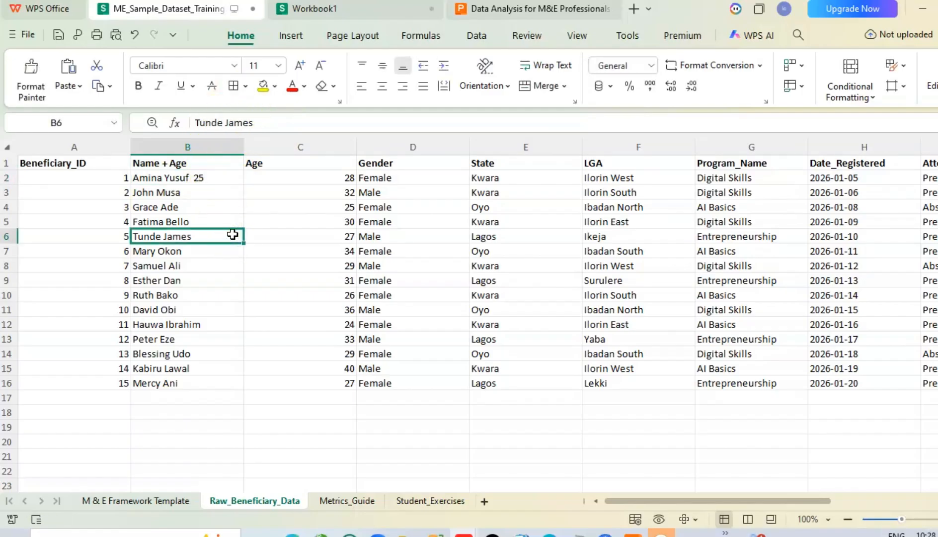
Step: Remove the appended age from cell B2, leaving only the beneficiary's name
{"action": "left_click", "coordinate": [201, 180]}
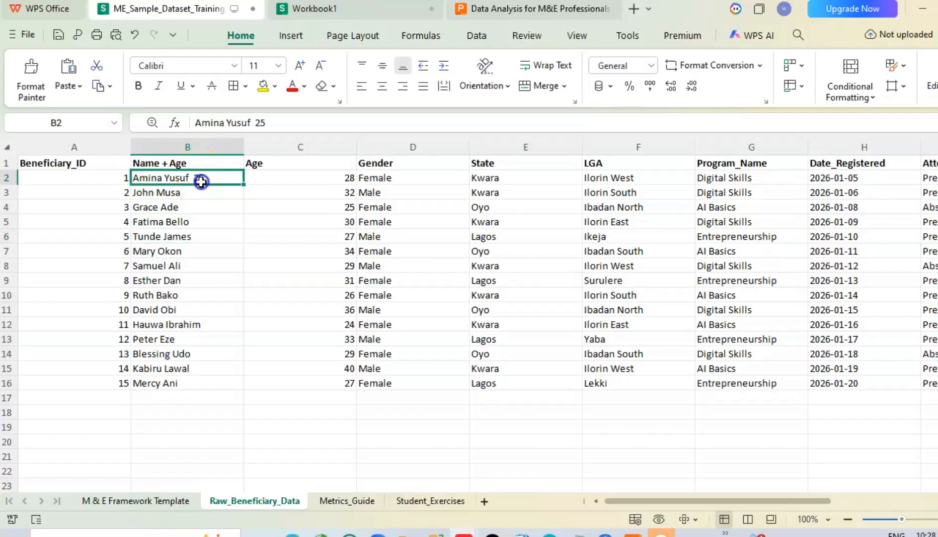
{"action": "left_click", "coordinate": [272, 122]}
{"action": "key", "text": "BackSpace"}
{"action": "key", "text": "BackSpace"}
{"action": "key", "text": "BackSpace"}
{"action": "key", "text": "BackSpace"}
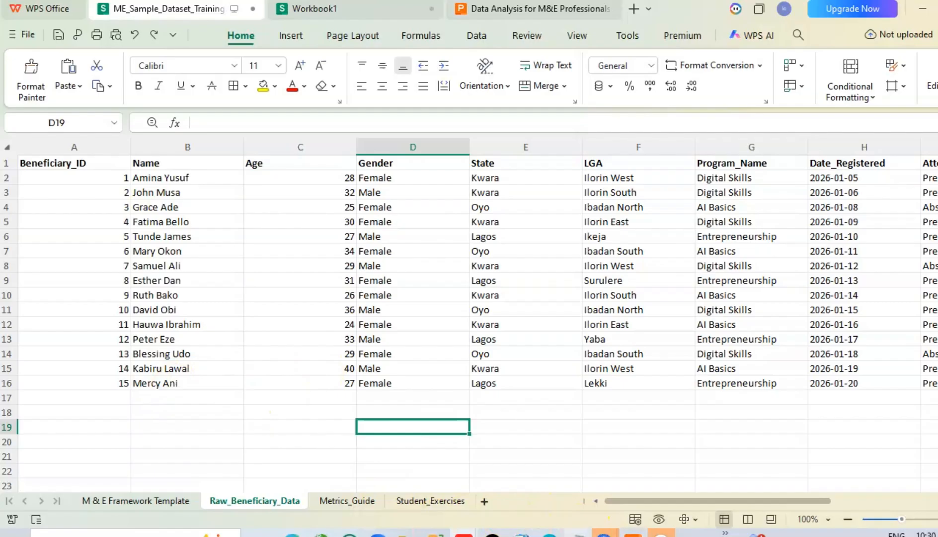
Step: Switch to the empty Notepad document and write "Removing Duplicate" on the first line
{"action": "left_click", "coordinate": [578, 535]}
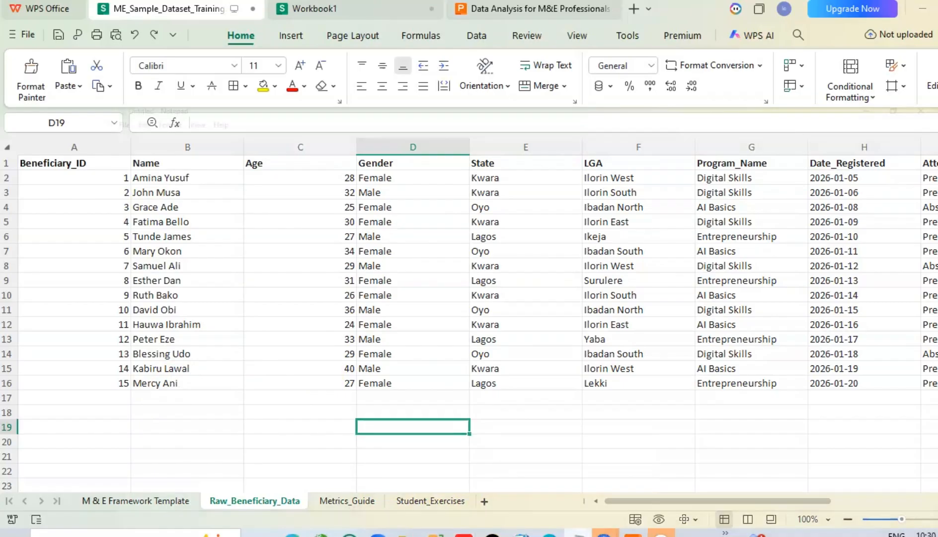
{"action": "left_click", "coordinate": [162, 61]}
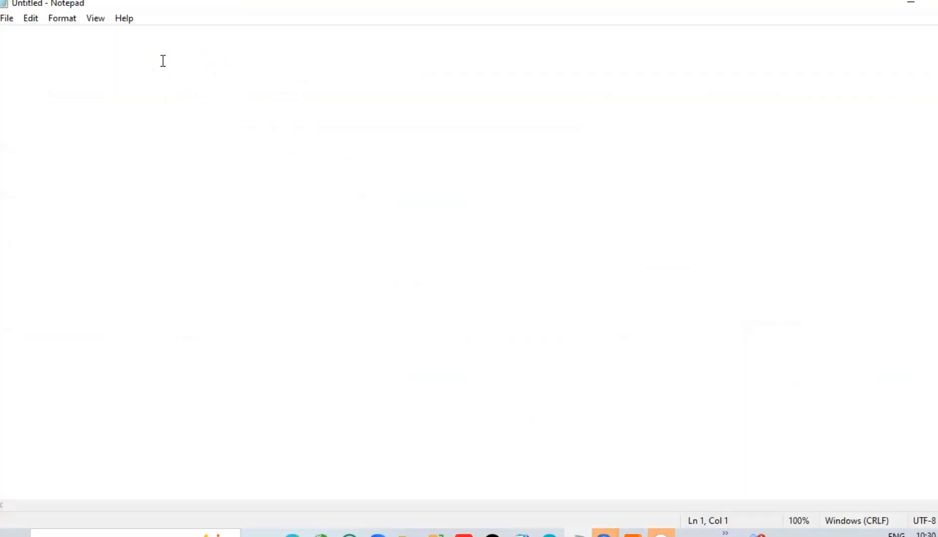
{"action": "type", "text": "Removing "}
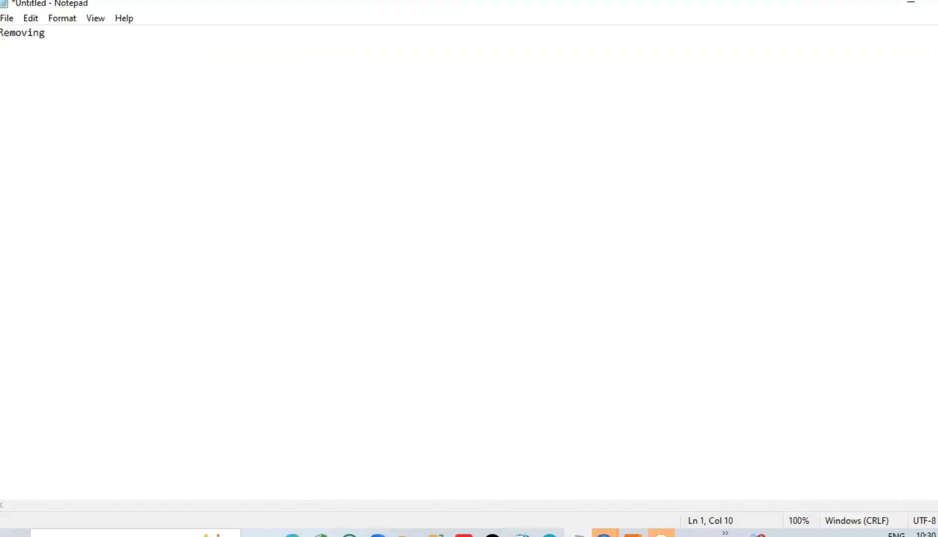
{"action": "type", "text": "Duplicate"}
Step: Insert the heading "DATE CLEANING PROCESSES:" above the "Removing Duplicate" line, with a blank line between them
{"action": "key", "text": "Left"}
{"action": "key", "text": "Left"}
{"action": "key", "text": "Left"}
{"action": "key", "text": "Left"}
{"action": "key", "text": "Left"}
{"action": "key", "text": "Left"}
{"action": "key", "text": "Left"}
{"action": "key", "text": "Left"}
{"action": "key", "text": "Left"}
{"action": "key", "text": "Left"}
{"action": "key", "text": "Left"}
{"action": "key", "text": "Left"}
{"action": "key", "text": "Left"}
{"action": "key", "text": "Left"}
{"action": "key", "text": "Left"}
{"action": "key", "text": "Left"}
{"action": "key", "text": "Left"}
{"action": "key", "text": "Left"}
{"action": "type", "text": "DATE CLEAN"}
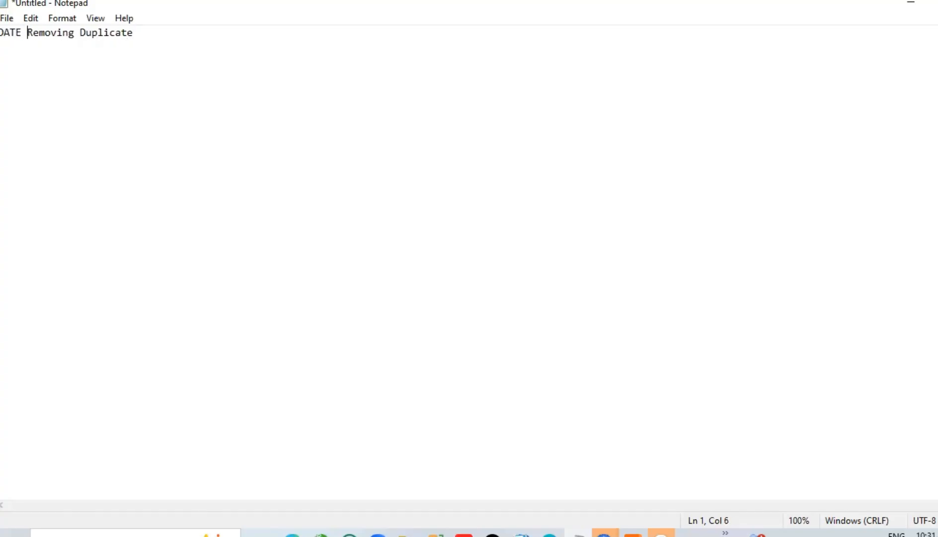
{"action": "type", "text": "ING PROCES"}
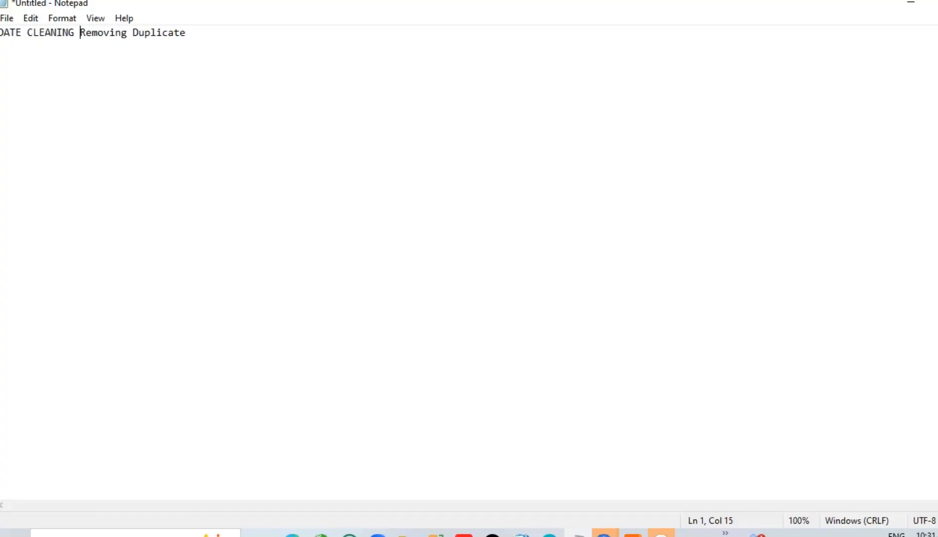
{"action": "type", "text": "SE"}
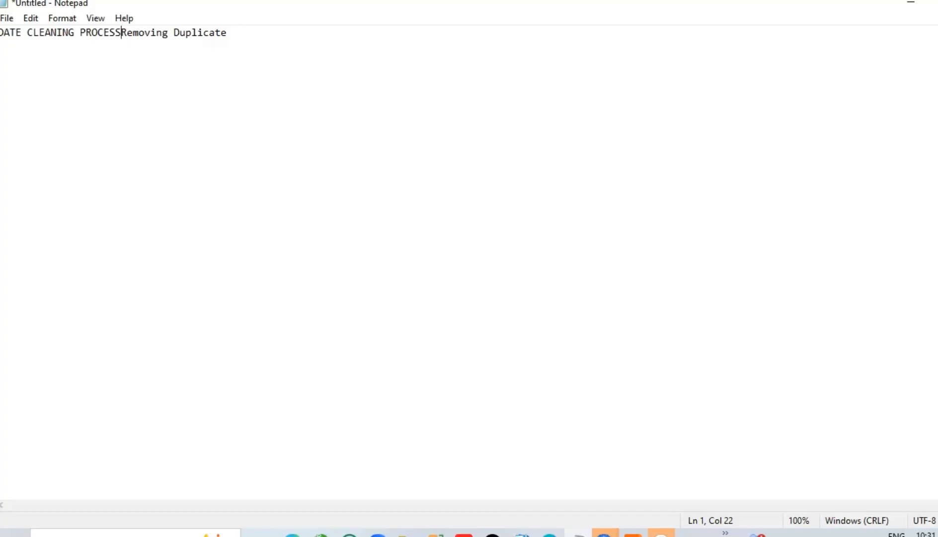
{"action": "type", "text": "S:"}
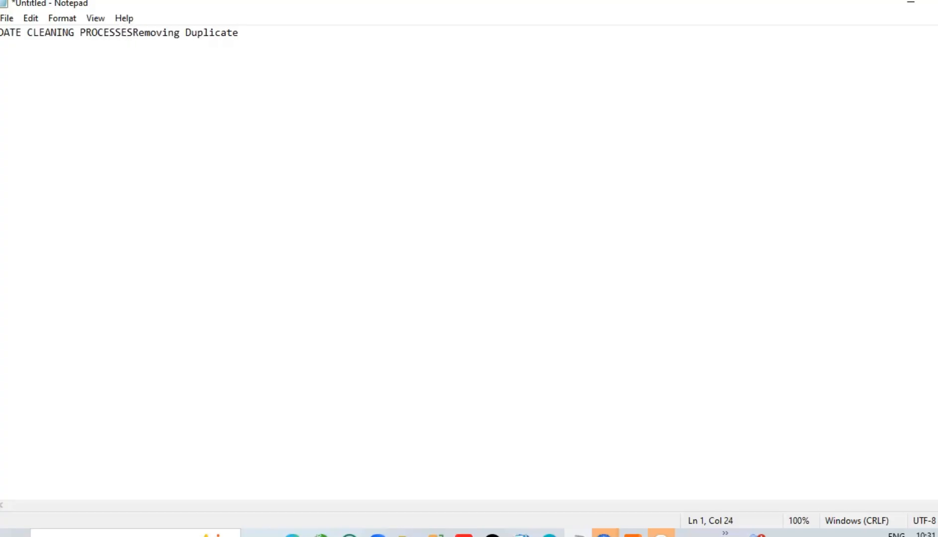
{"action": "key", "text": "Return"}
{"action": "key", "text": "Return"}
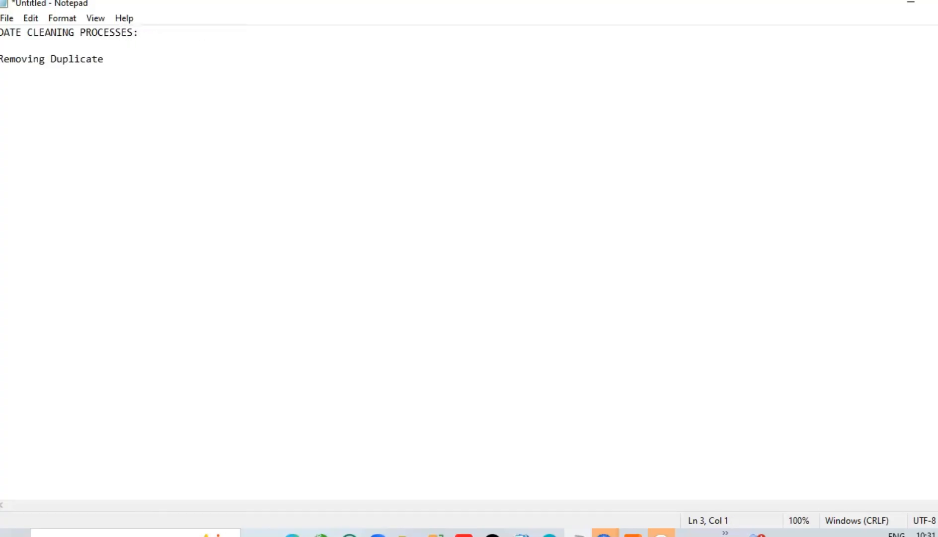
Step: Number the first list item "1." and make its text plural, "Removing Duplicates"
{"action": "type", "text": "1."}
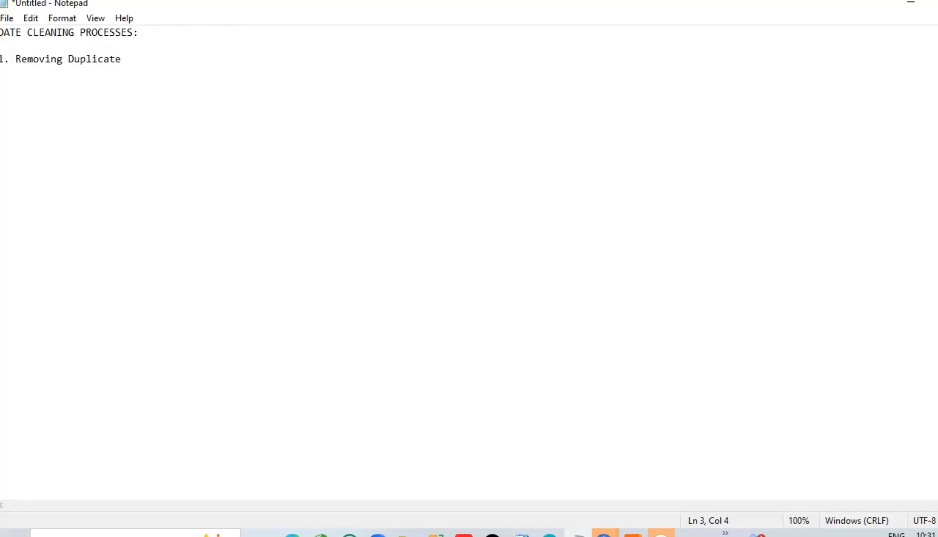
{"action": "key", "text": "Right"}
{"action": "key", "text": "Right"}
{"action": "key", "text": "Right"}
{"action": "key", "text": "Right"}
{"action": "key", "text": "Right"}
{"action": "key", "text": "Right"}
{"action": "key", "text": "Right"}
{"action": "key", "text": "Right"}
{"action": "key", "text": "Right"}
{"action": "key", "text": "Right"}
{"action": "key", "text": "Right"}
{"action": "key", "text": "Right"}
{"action": "key", "text": "Right"}
{"action": "key", "text": "Right"}
{"action": "key", "text": "Right"}
{"action": "key", "text": "Right"}
{"action": "key", "text": "Right"}
{"action": "key", "text": "Right"}
{"action": "type", "text": "S"}
{"action": "key", "text": "Return"}
{"action": "key", "text": "BackSpace"}
{"action": "key", "text": "BackSpace"}
{"action": "type", "text": "s"}
Step: Add the list items "2. Sorting" and "3. Filtering" on new lines below the first item
{"action": "key", "text": "Return"}
{"action": "type", "text": "2. Sorting"}
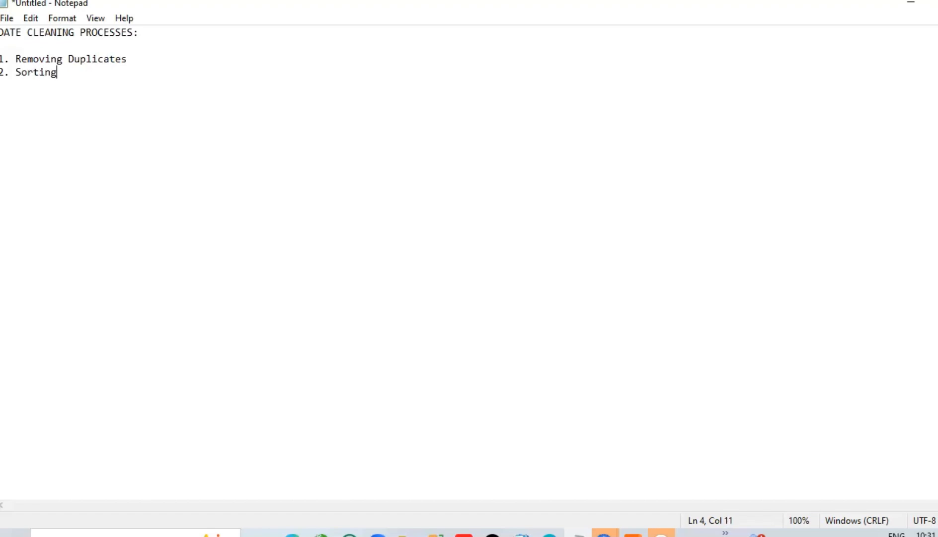
{"action": "key", "text": "Return"}
{"action": "type", "text": "3. Filtering"}
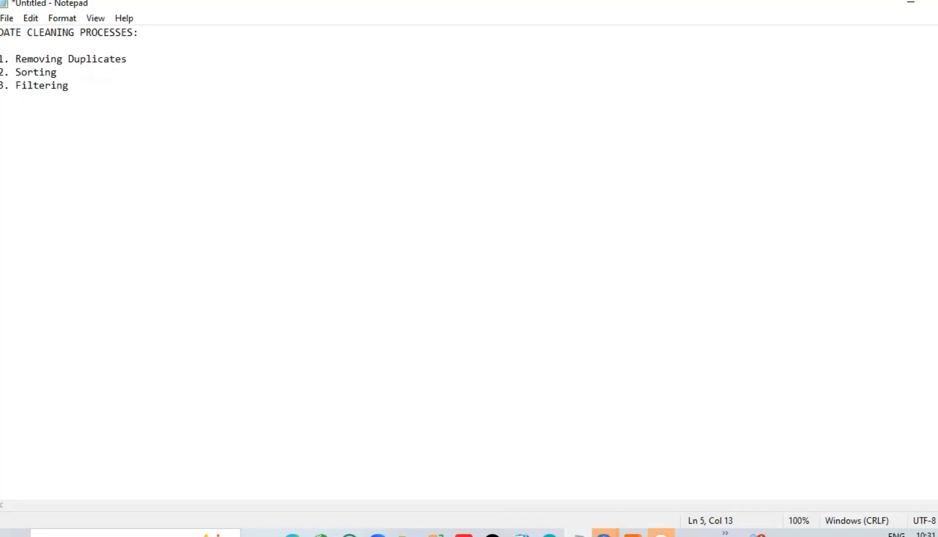
Step: Add the list items "4. Missing Values" and "5. Formatting" on new lines below "3. Filtering"
{"action": "key", "text": "Return"}
{"action": "type", "text": "4. Missing Values"}
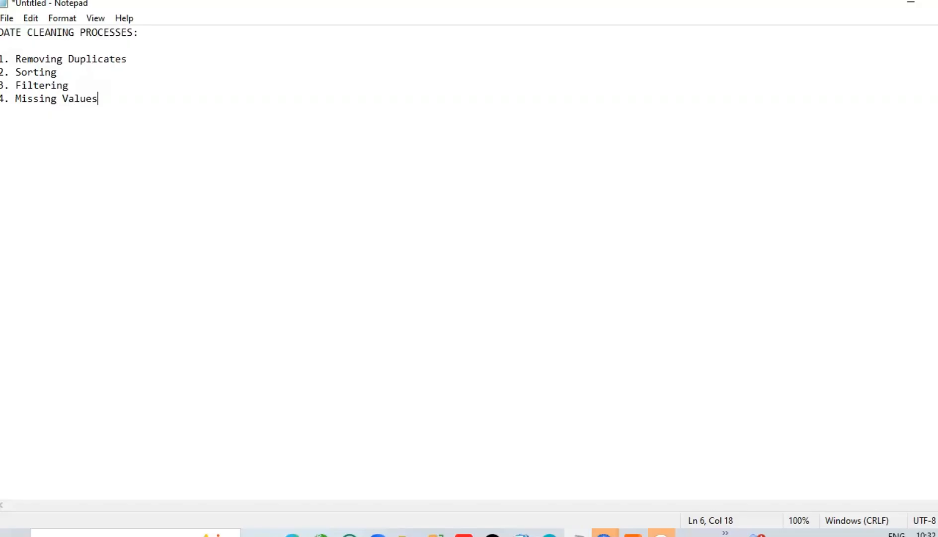
{"action": "key", "text": "Return"}
{"action": "type", "text": "5. Formatting"}
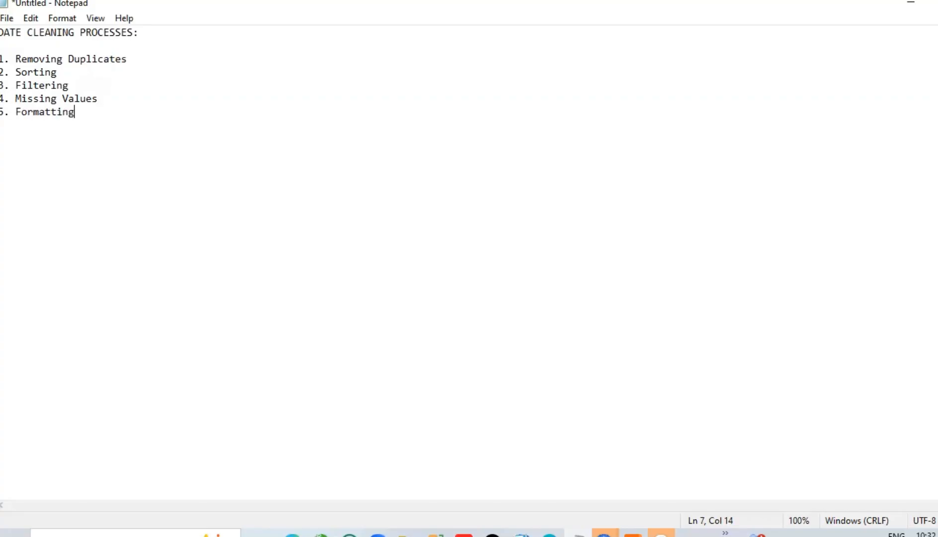
Step: Append the explanation "- Sometimes people registers more than once" to the "1. Removing Duplicates" item
{"action": "left_click", "coordinate": [133, 58]}
{"action": "key", "text": "BackSpace"}
{"action": "type", "text": "- Sometime"}
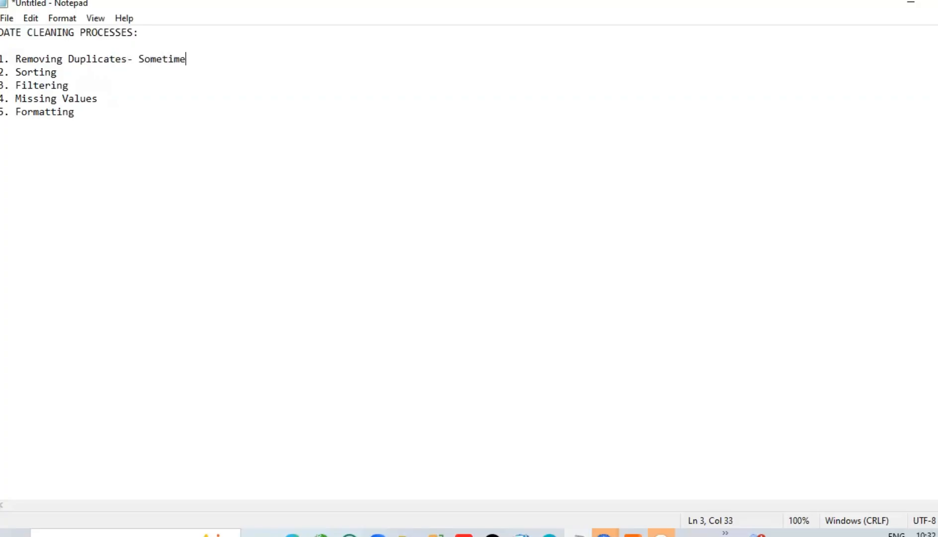
{"action": "type", "text": "s people registers mo"}
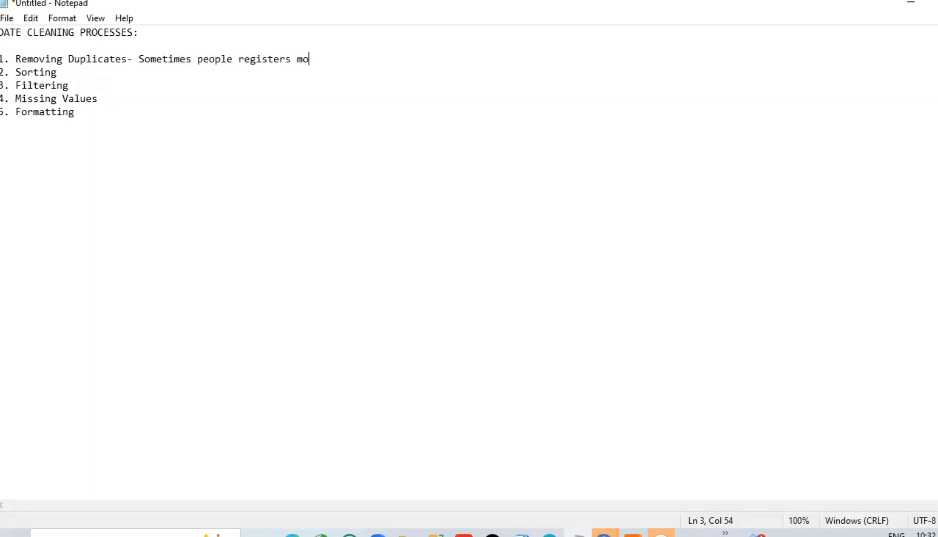
{"action": "type", "text": "re than once"}
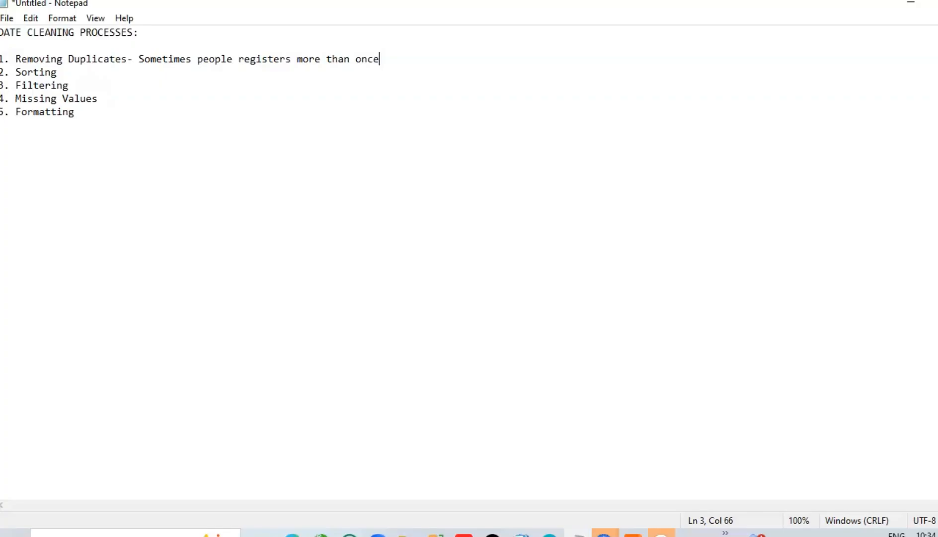
{"action": "key", "text": "Down"}
{"action": "type", "text": "-a"}
{"action": "key", "text": "BackSpace"}
{"action": "key", "text": "BackSpace"}
Step: Switch back to the WPS Office dataset workbook and select the Age column of the raw beneficiary data
{"action": "left_click", "coordinate": [464, 534]}
{"action": "left_click", "coordinate": [291, 480]}
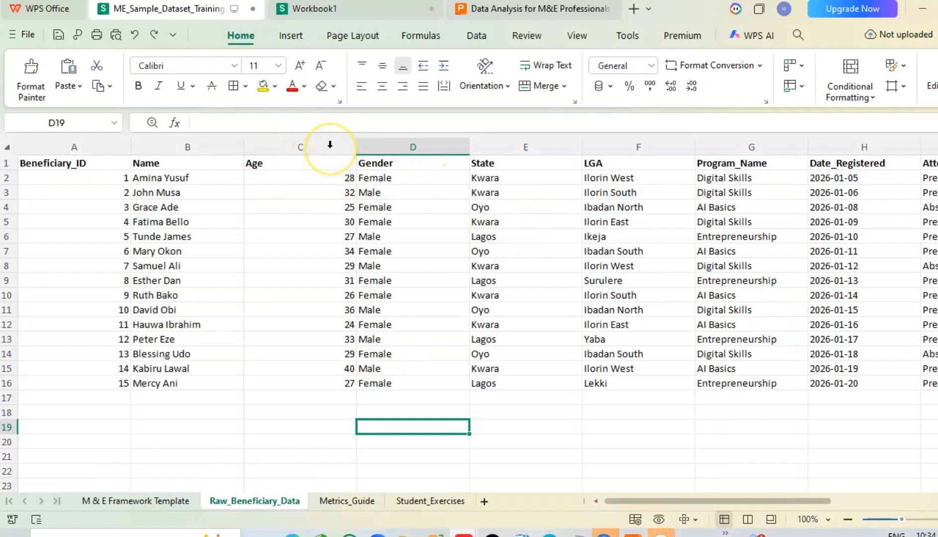
{"action": "left_click", "coordinate": [330, 144]}
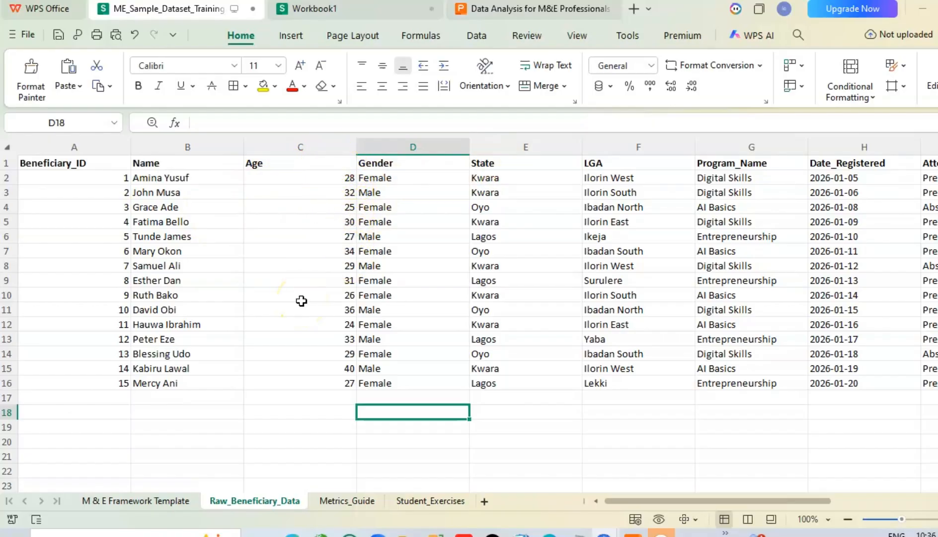
Step: Sort the beneficiary records by the Age column from smallest to largest, expanding the selection to the adjacent columns
{"action": "left_click", "coordinate": [309, 146]}
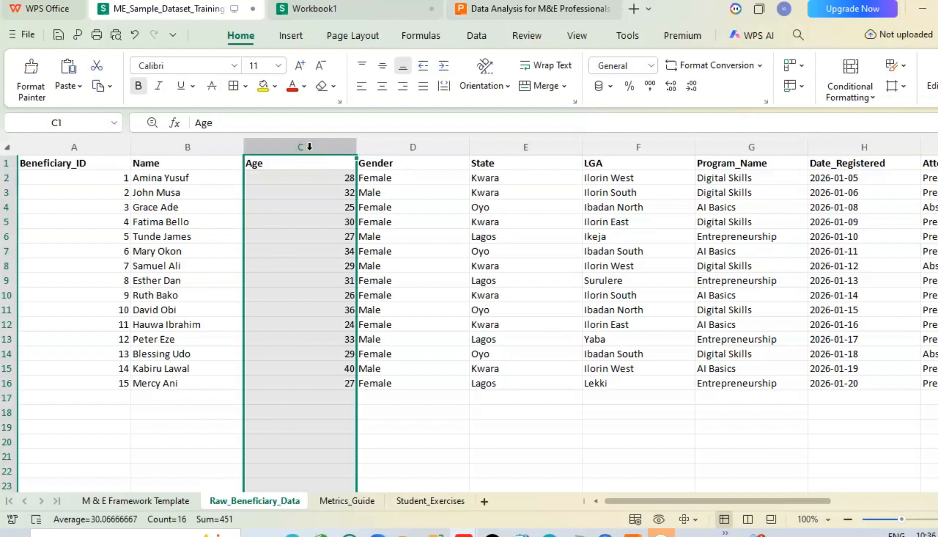
{"action": "left_click", "coordinate": [468, 36]}
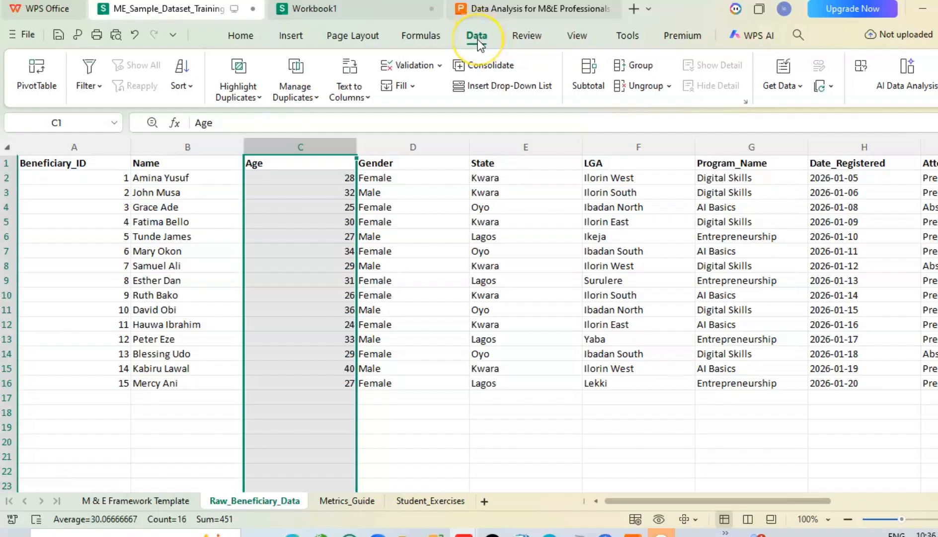
{"action": "left_click", "coordinate": [191, 86]}
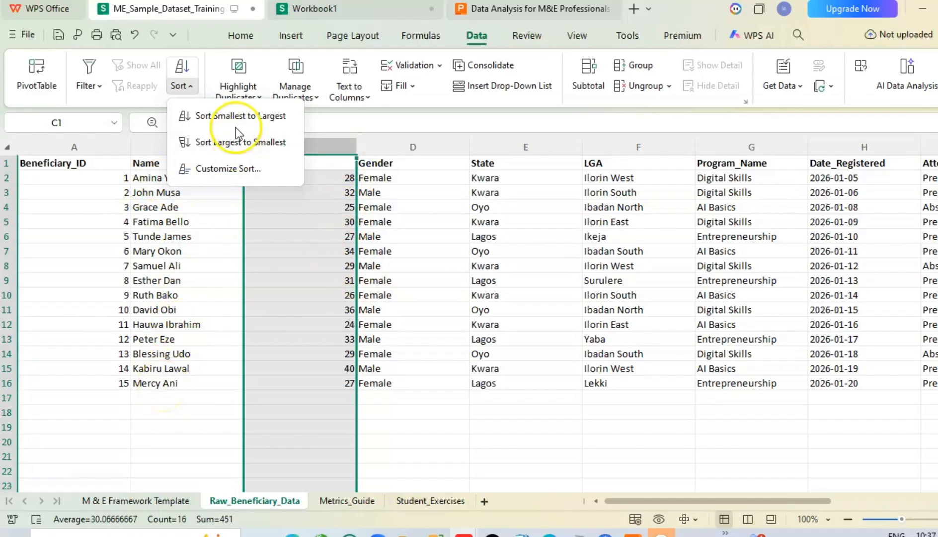
{"action": "left_click", "coordinate": [222, 119]}
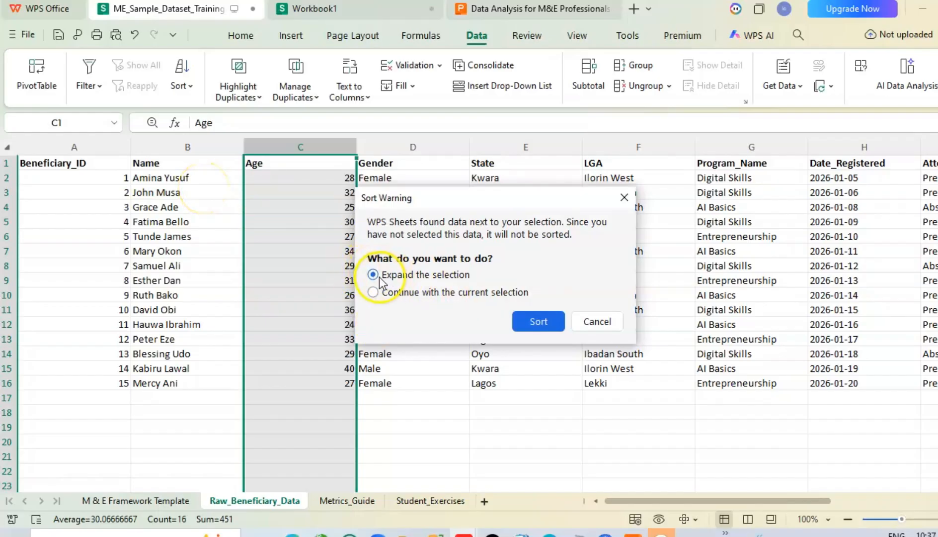
{"action": "left_click", "coordinate": [525, 315]}
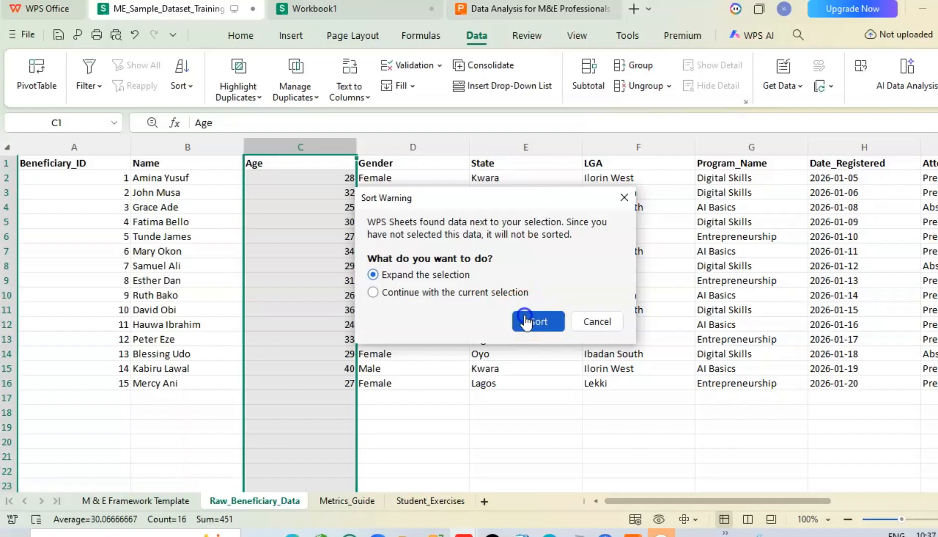
{"action": "left_click", "coordinate": [525, 318]}
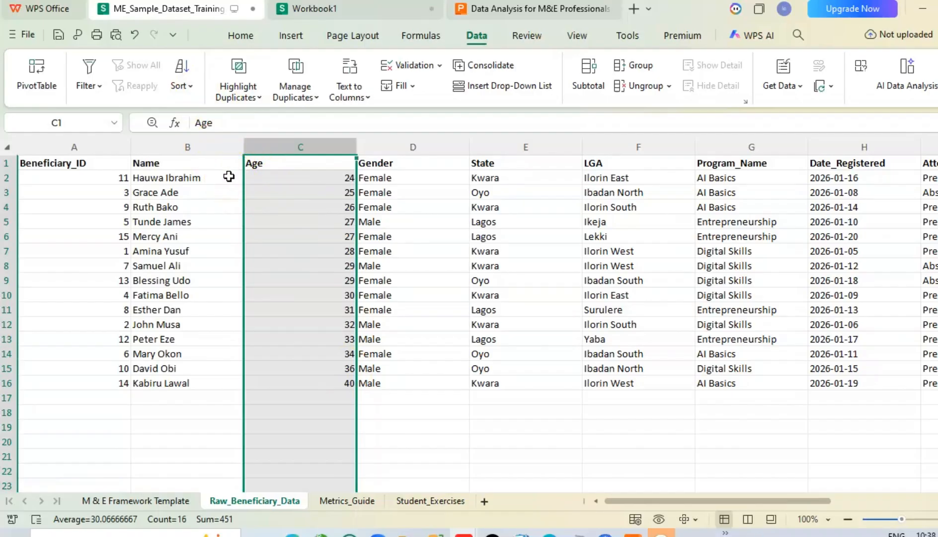
{"action": "left_click", "coordinate": [372, 441]}
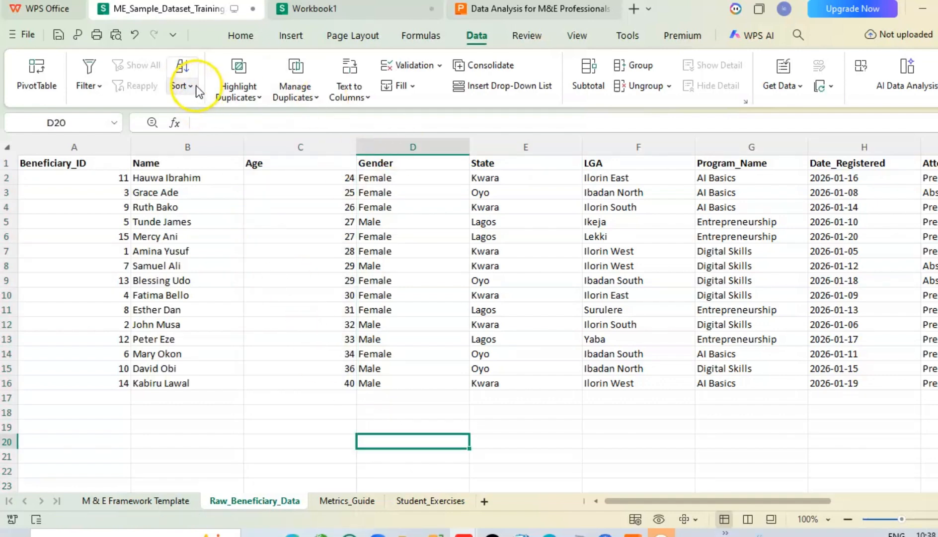
Step: Undo the age sort of the beneficiary records
{"action": "left_click", "coordinate": [314, 144]}
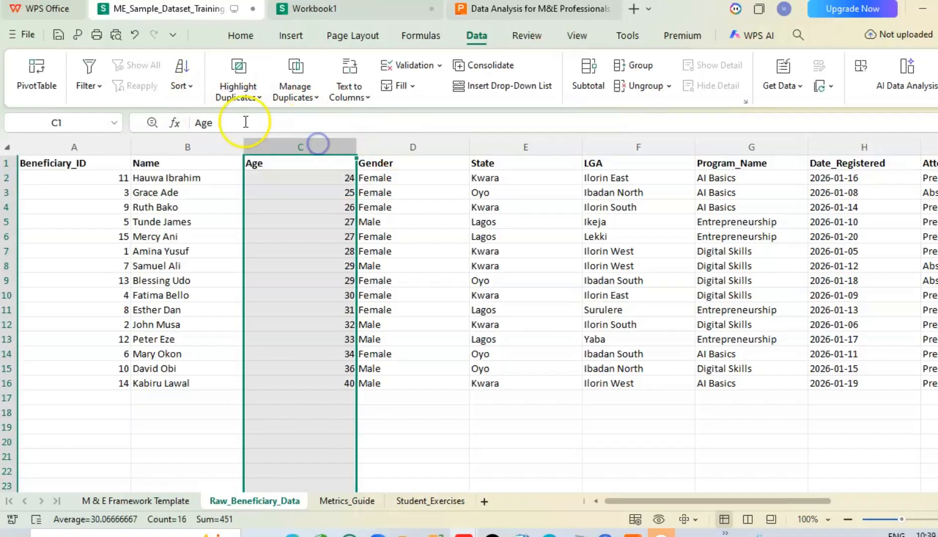
{"action": "left_click", "coordinate": [191, 87]}
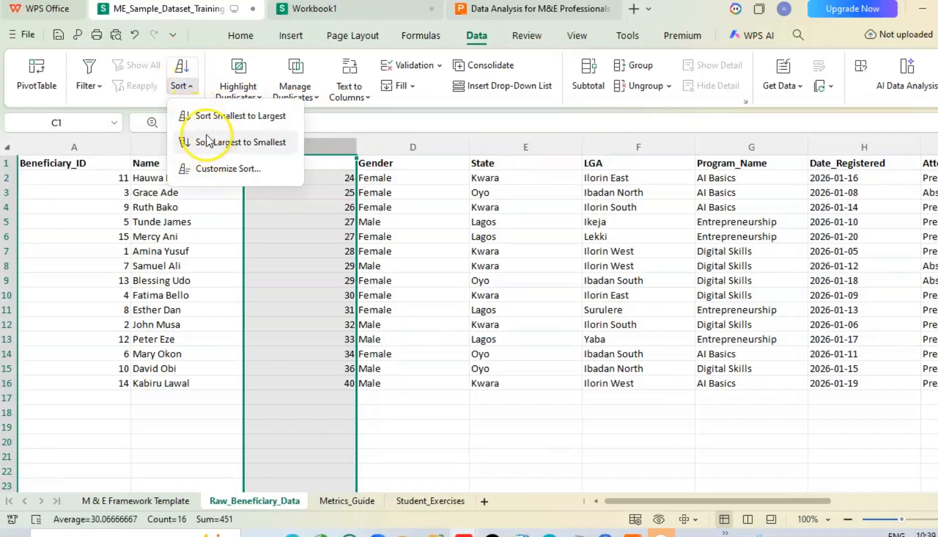
{"action": "left_click", "coordinate": [132, 34]}
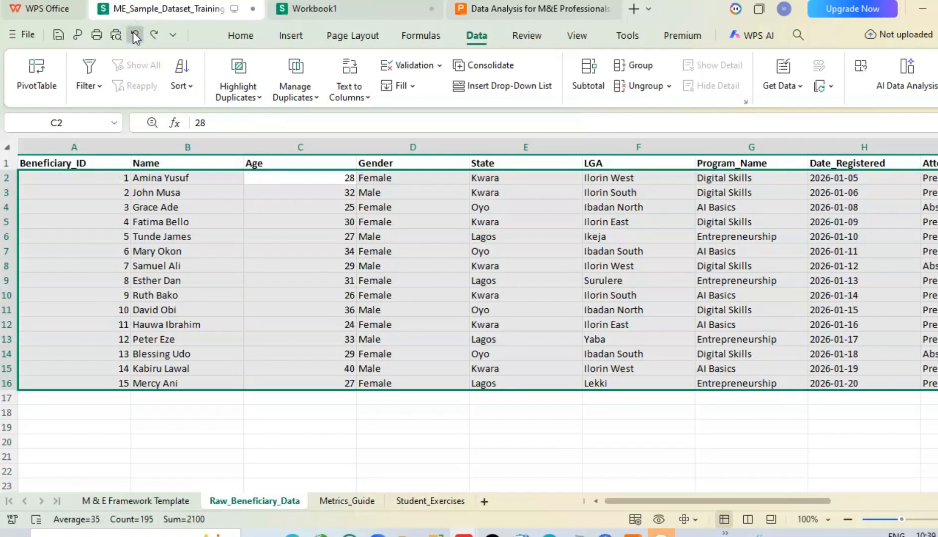
{"action": "left_click", "coordinate": [296, 422]}
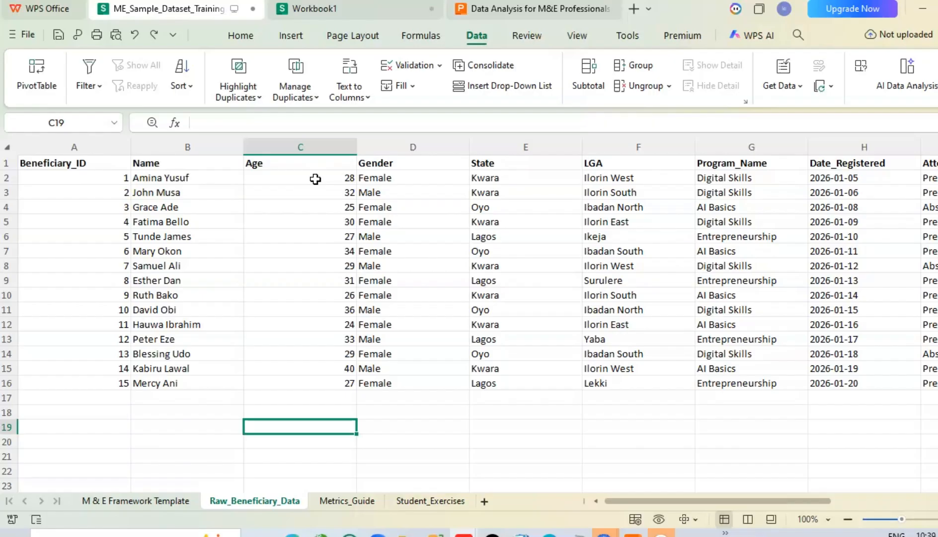
Step: Sort the beneficiary records by the Gender column from smallest to largest, expanding the selection to the adjacent columns
{"action": "left_click", "coordinate": [383, 148]}
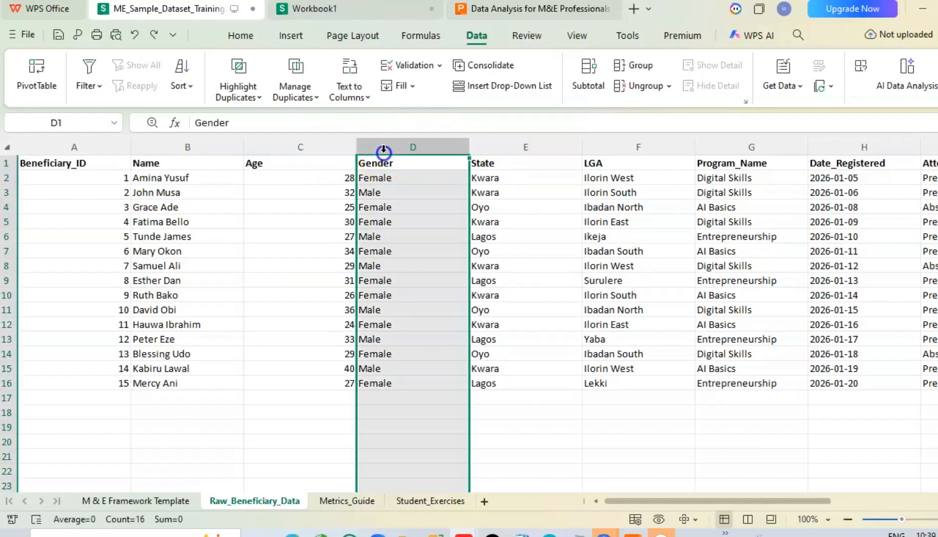
{"action": "left_click", "coordinate": [191, 86]}
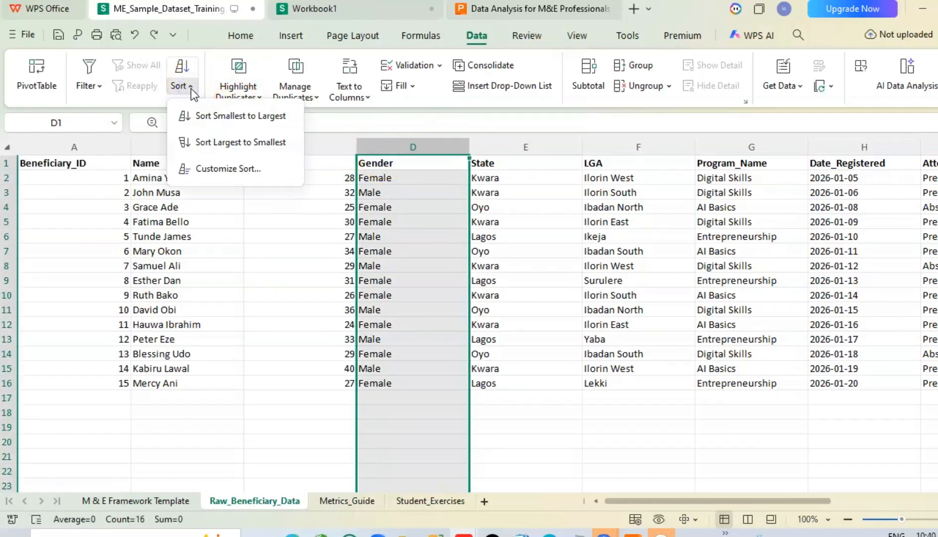
{"action": "left_click", "coordinate": [212, 119]}
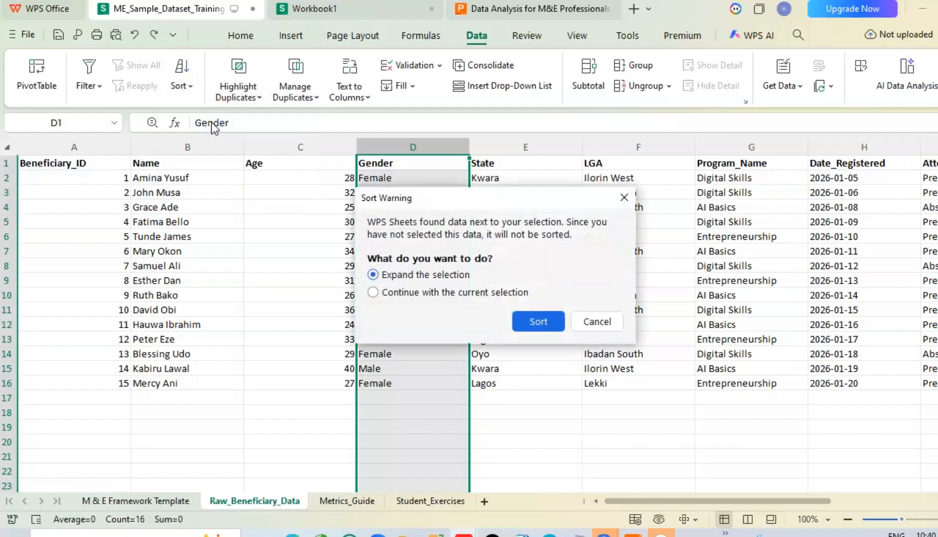
{"action": "left_click", "coordinate": [546, 322]}
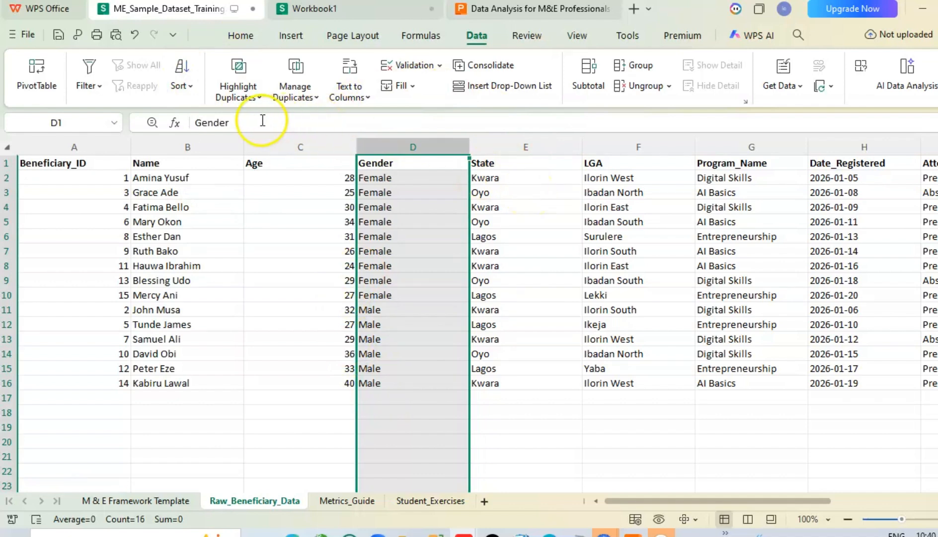
Step: Undo the gender sort of the beneficiary records and deselect the data range
{"action": "left_click", "coordinate": [188, 86]}
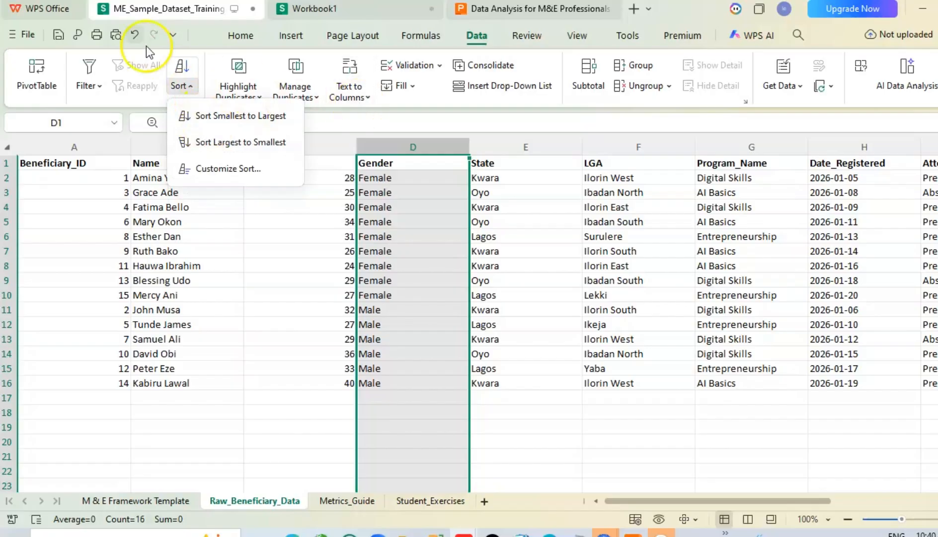
{"action": "left_click", "coordinate": [132, 34]}
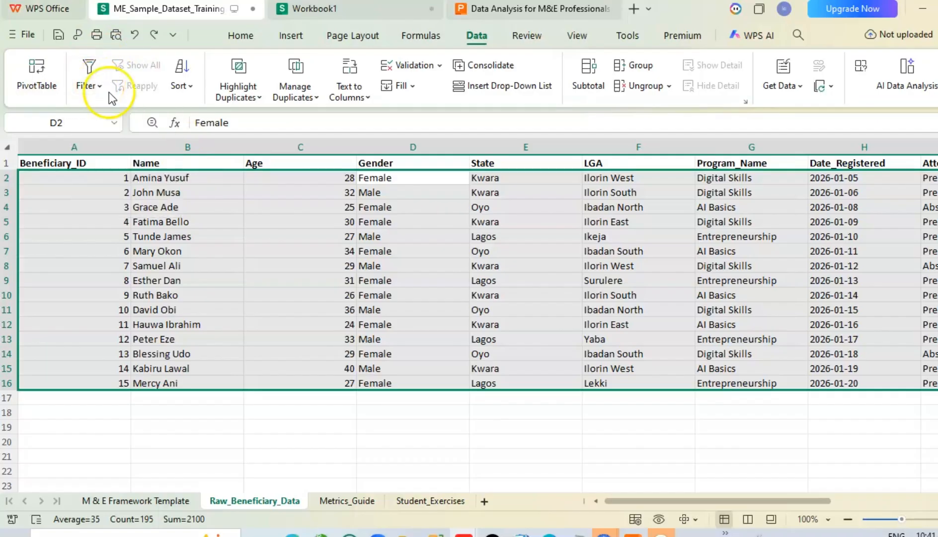
{"action": "left_click", "coordinate": [410, 453]}
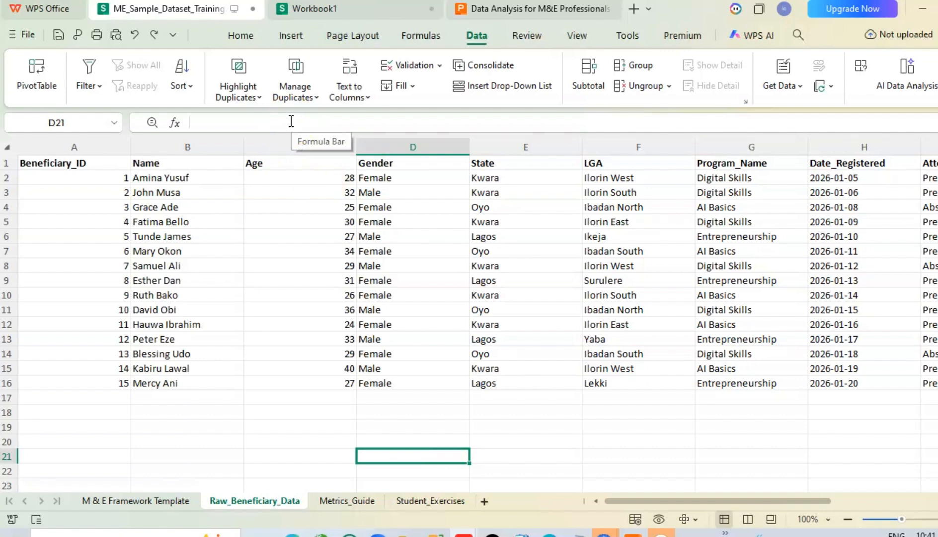
Step: Filter the Gender column to show only Female records, excluding blanks and Male, and undo the filter
{"action": "left_click", "coordinate": [384, 162]}
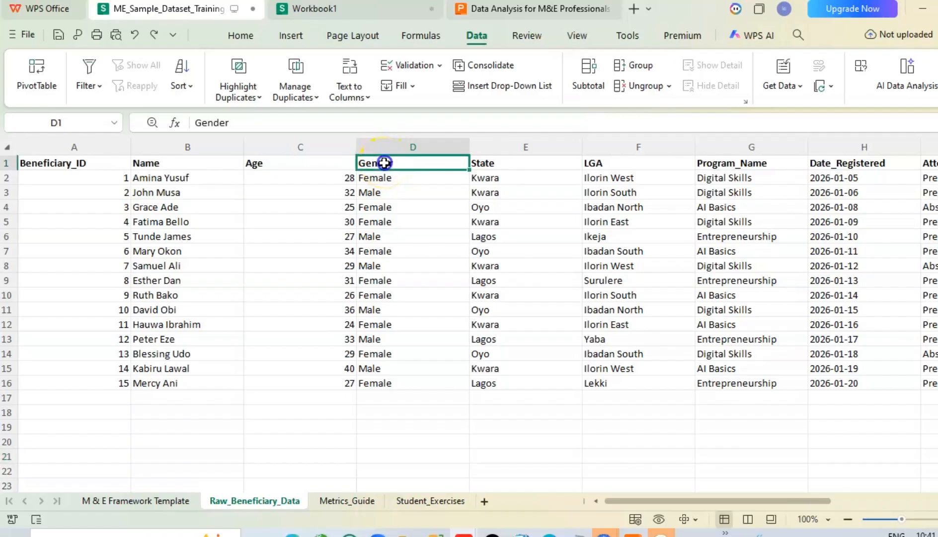
{"action": "left_click", "coordinate": [382, 145]}
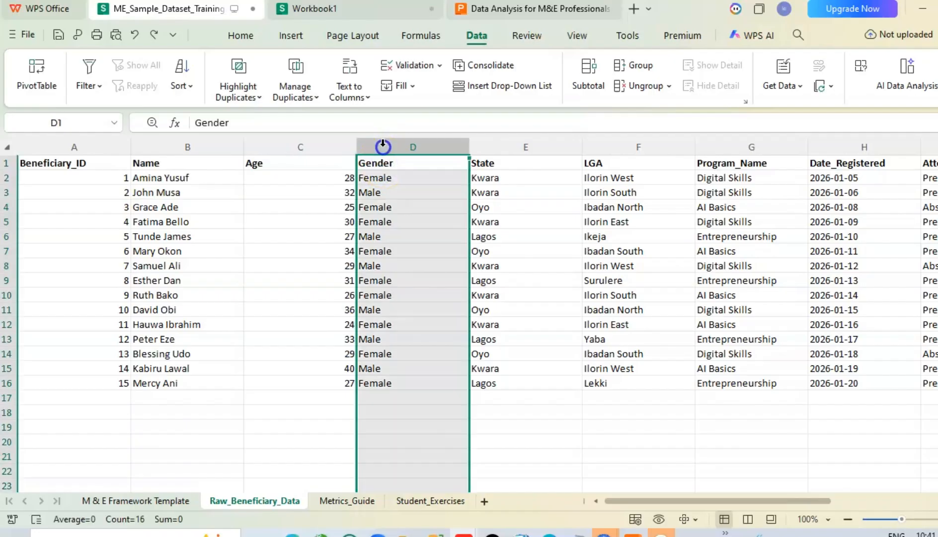
{"action": "left_click", "coordinate": [98, 88]}
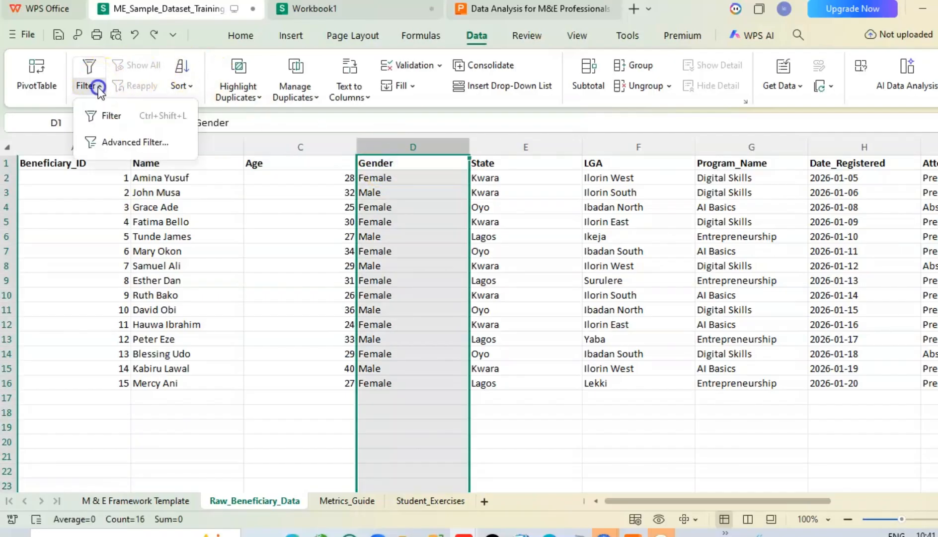
{"action": "left_click", "coordinate": [104, 117]}
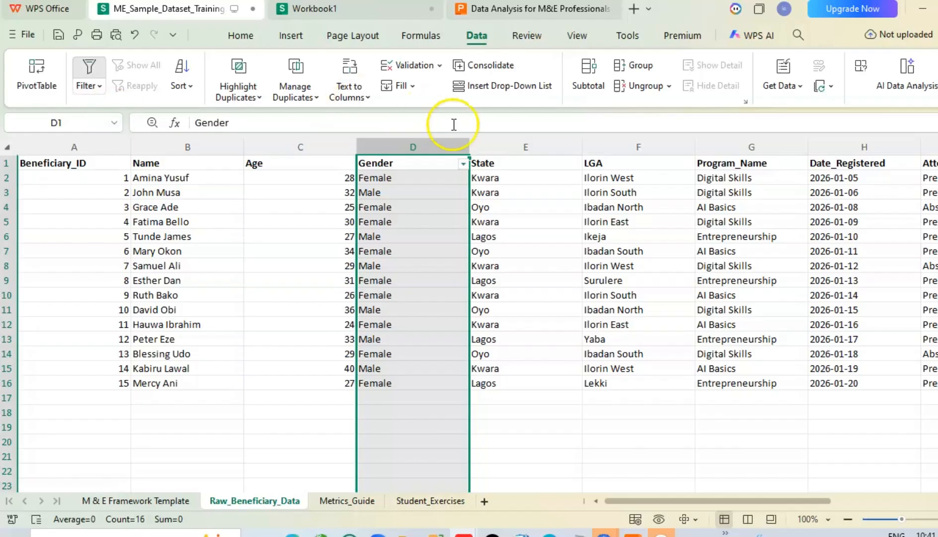
{"action": "left_click", "coordinate": [464, 164]}
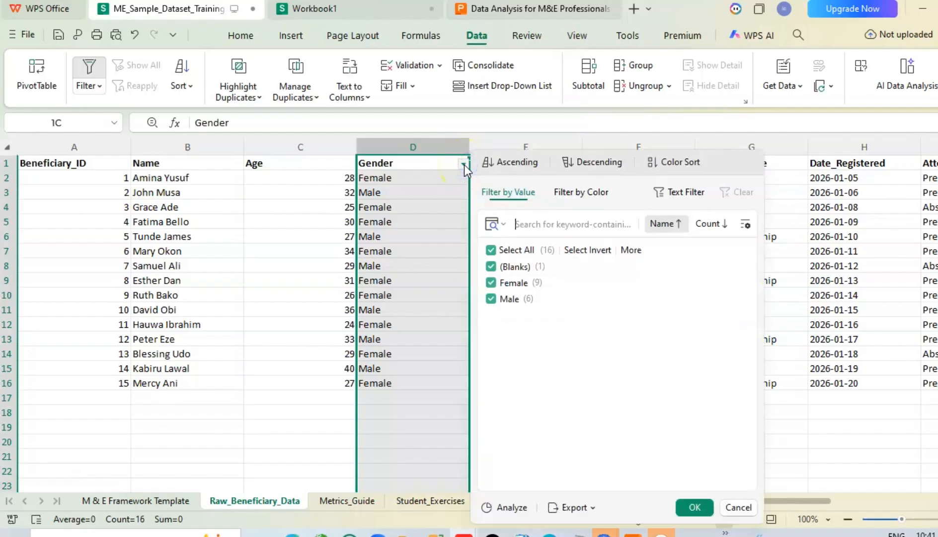
{"action": "left_click", "coordinate": [491, 267]}
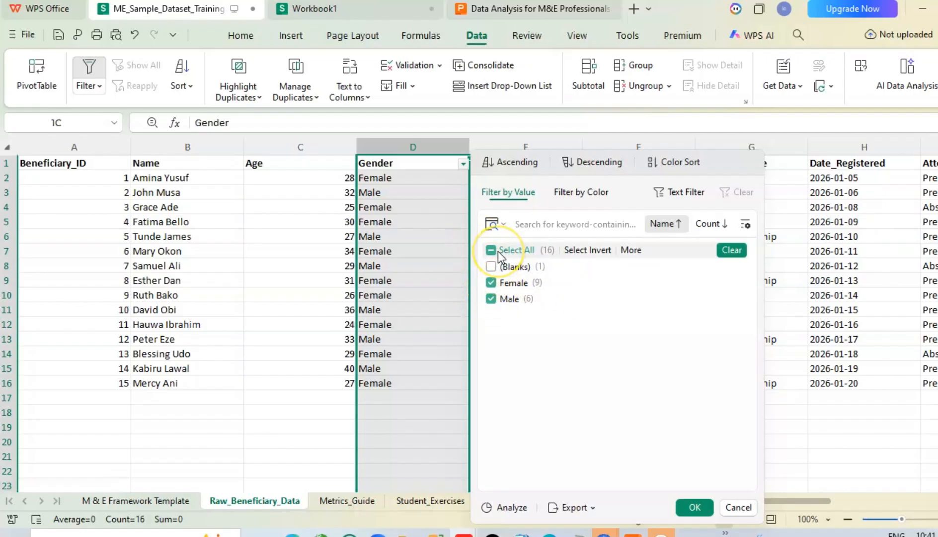
{"action": "left_click", "coordinate": [491, 298]}
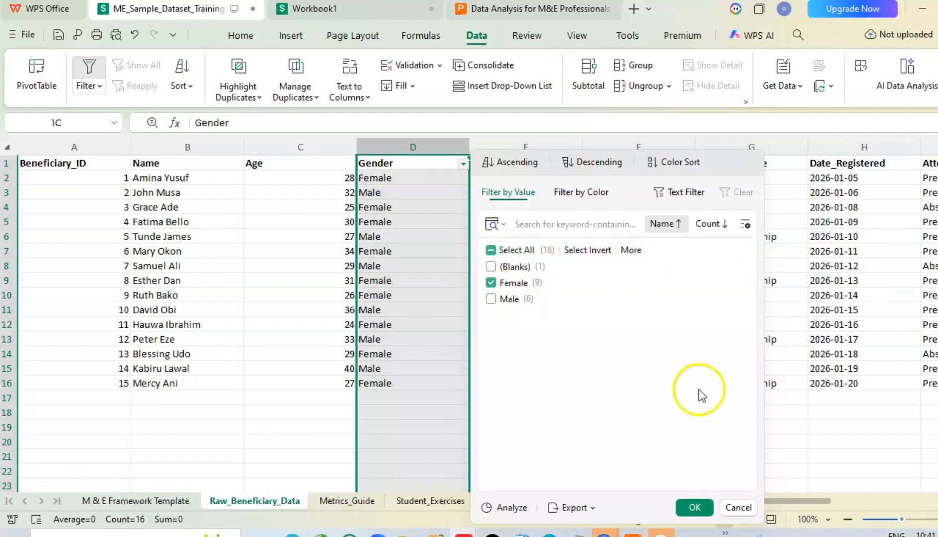
{"action": "left_click", "coordinate": [696, 507]}
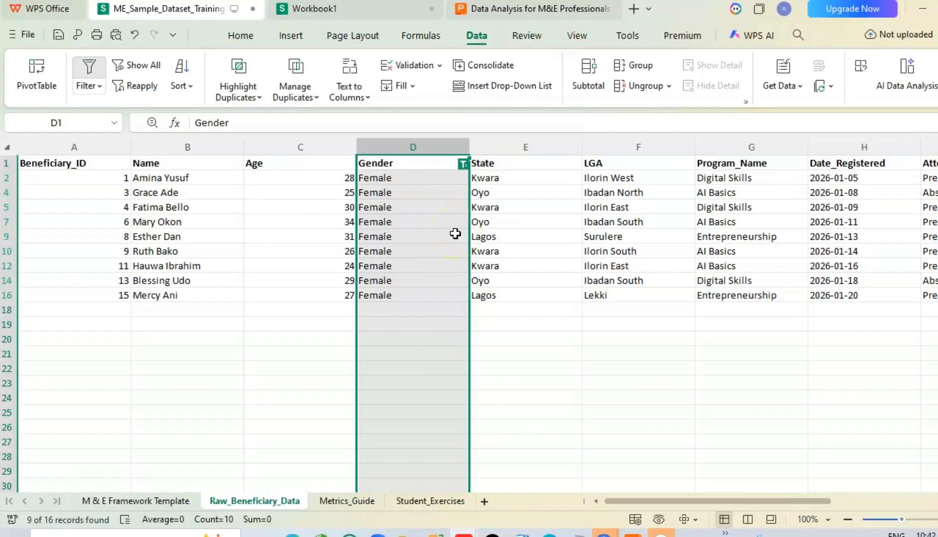
{"action": "left_click", "coordinate": [135, 36]}
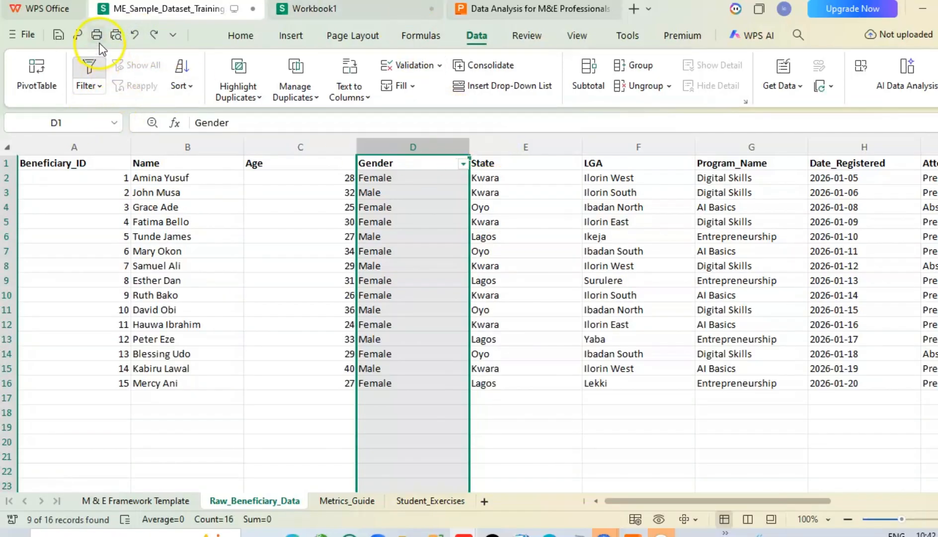
{"action": "left_click", "coordinate": [135, 33]}
Step: Add a filter to the State column and show only the Kwara records, excluding blanks, Lagos and Oyo
{"action": "left_click", "coordinate": [506, 145]}
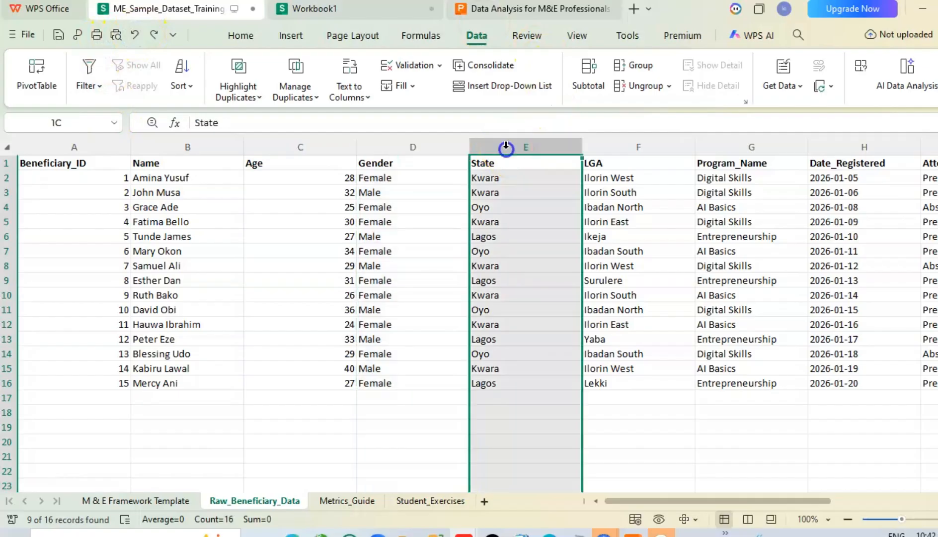
{"action": "left_click", "coordinate": [93, 87]}
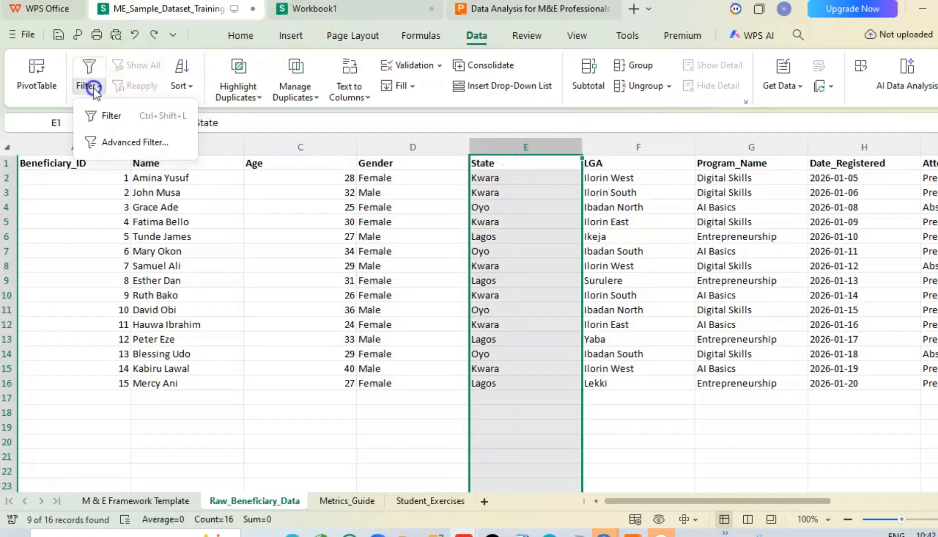
{"action": "left_click", "coordinate": [106, 117]}
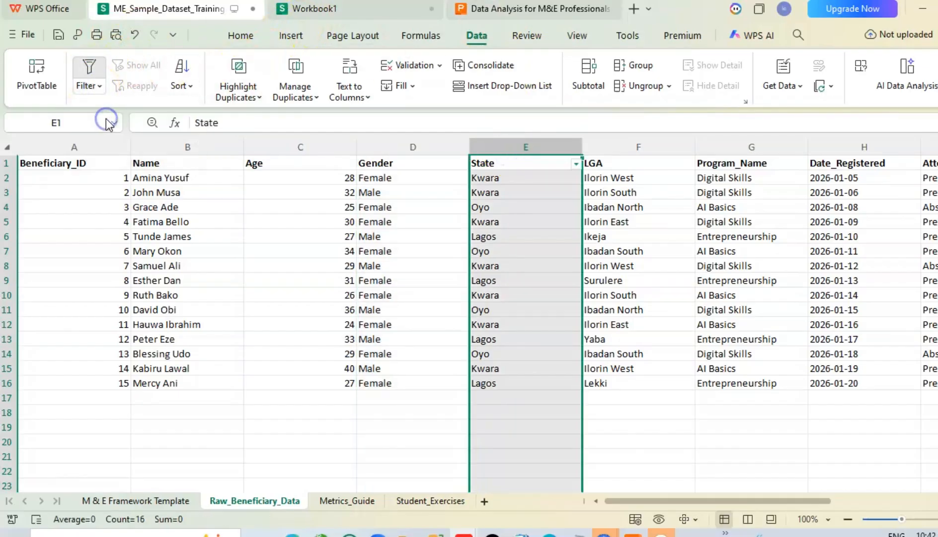
{"action": "left_click", "coordinate": [575, 163]}
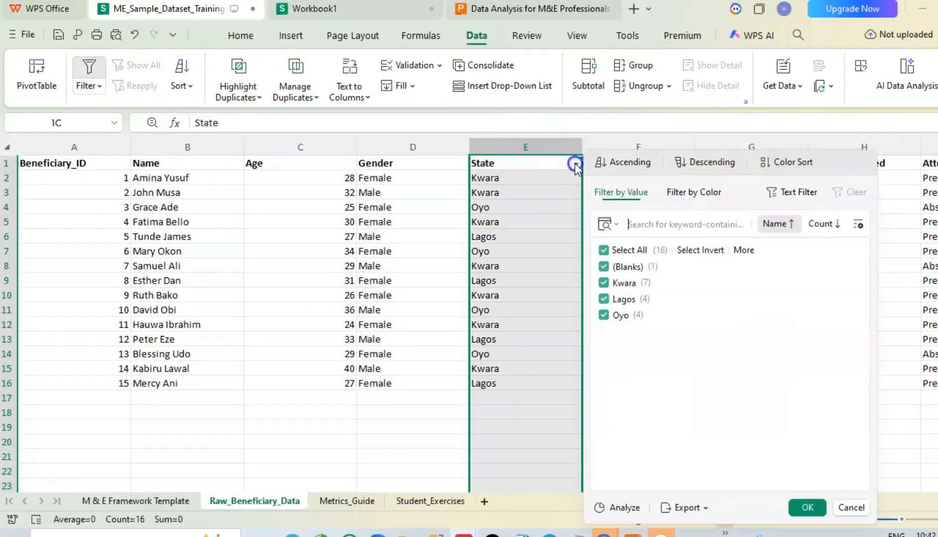
{"action": "left_click", "coordinate": [603, 267]}
{"action": "left_click", "coordinate": [604, 299]}
{"action": "left_click", "coordinate": [604, 316]}
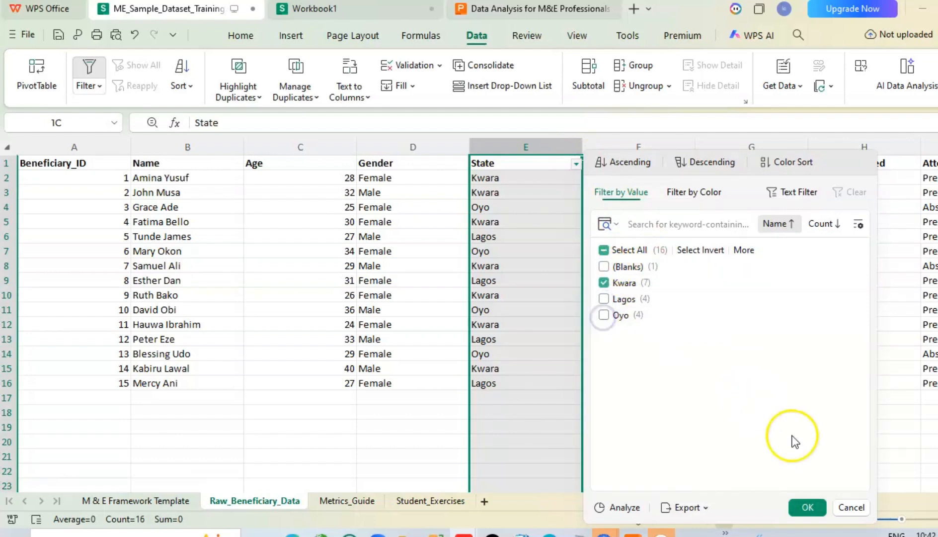
{"action": "left_click", "coordinate": [809, 507]}
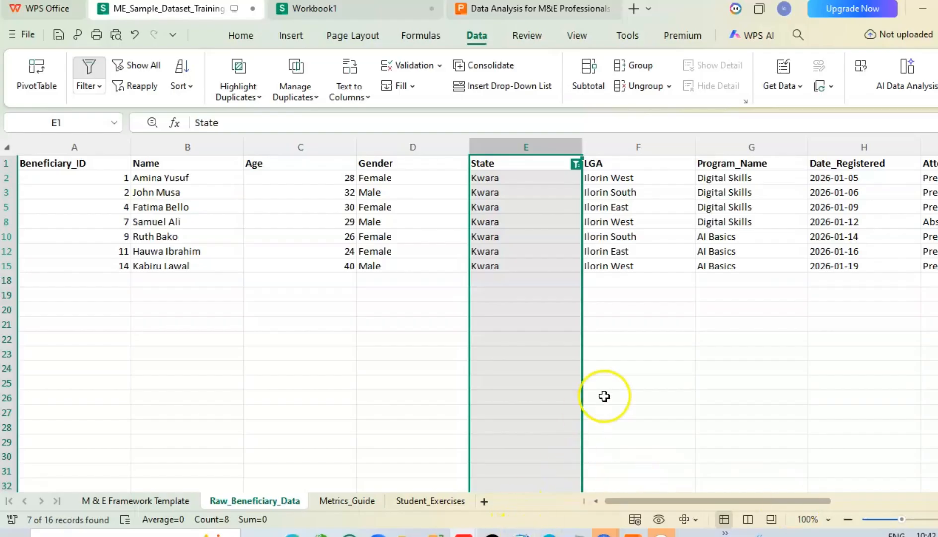
Step: Undo the Kwara filter and remove the filter from the State column
{"action": "left_click", "coordinate": [135, 33]}
{"action": "left_click", "coordinate": [134, 33]}
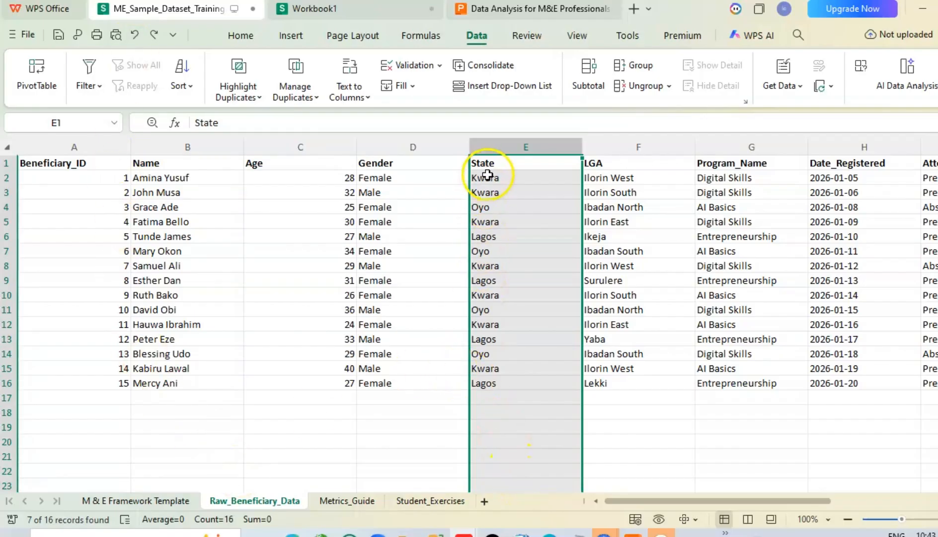
{"action": "left_click", "coordinate": [524, 446]}
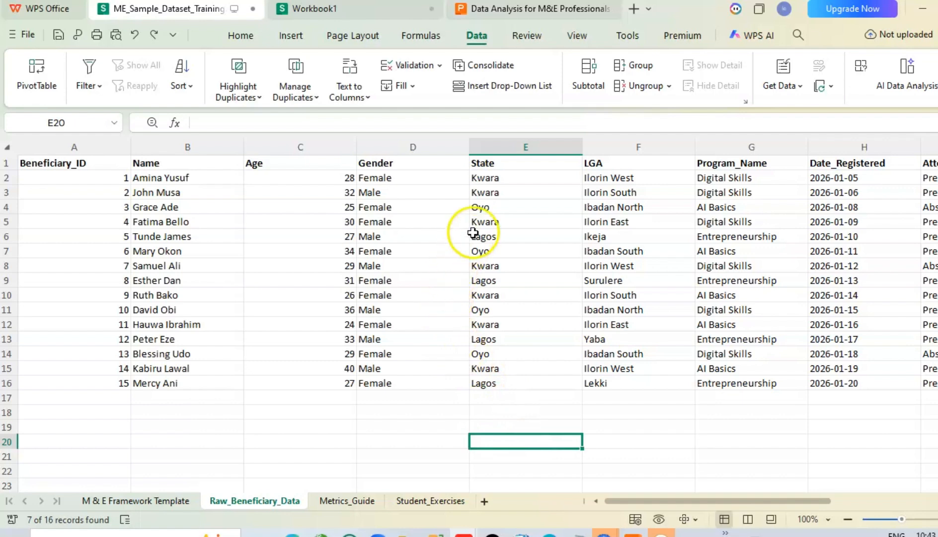
Step: Clear the LGA value in cell F13 and the Gender value in cell D8 to create missing data
{"action": "left_click", "coordinate": [599, 343]}
{"action": "key", "text": "Delete"}
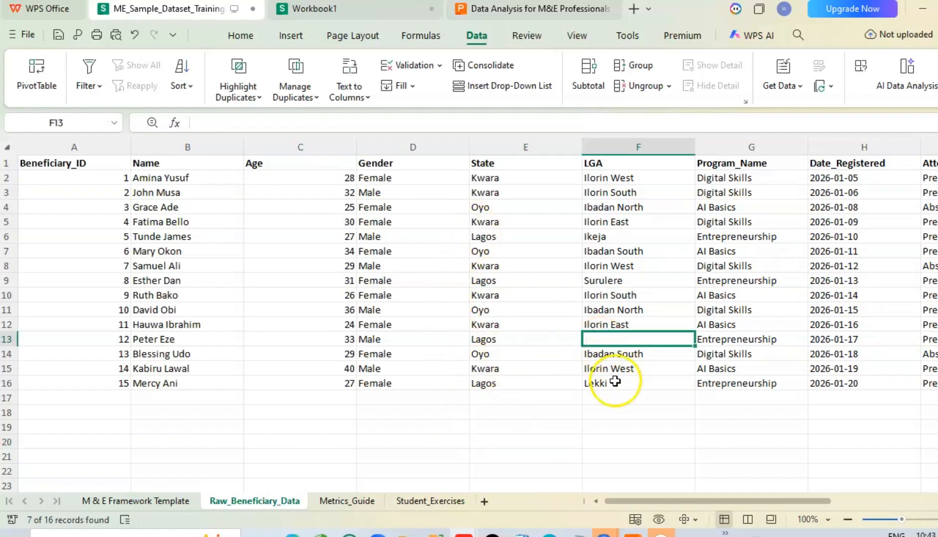
{"action": "left_click", "coordinate": [621, 426]}
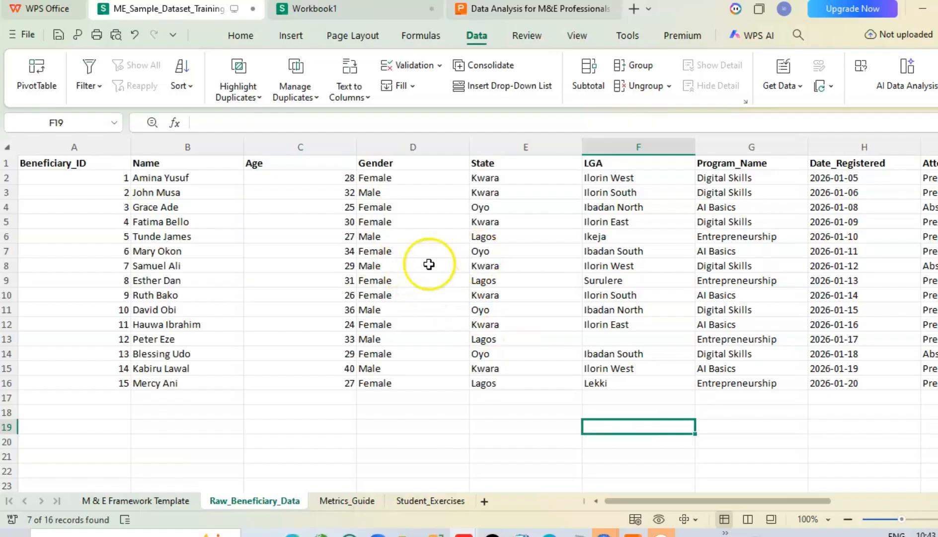
{"action": "left_click", "coordinate": [384, 265]}
{"action": "key", "text": "Delete"}
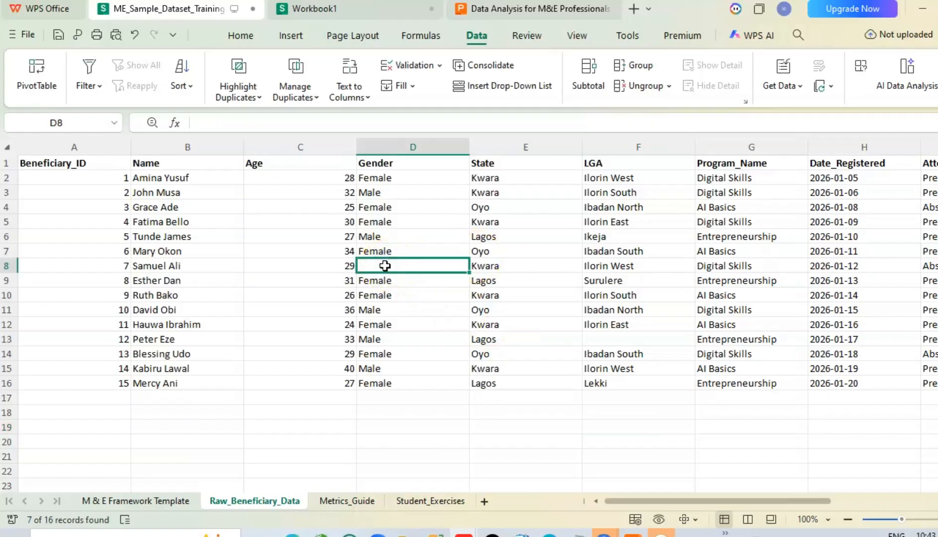
{"action": "left_click", "coordinate": [327, 431]}
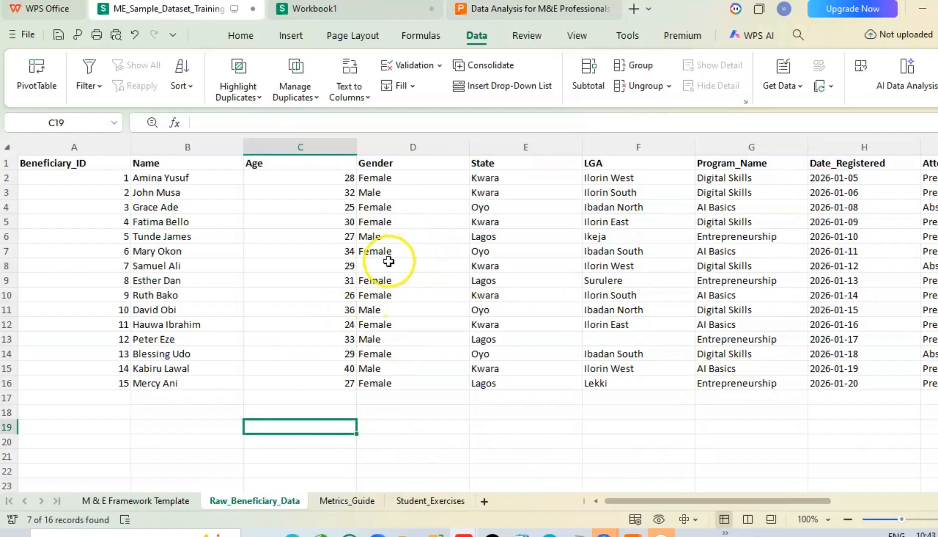
Step: Try entering NA in the empty LGA cell F13, and erase the entry
{"action": "left_click", "coordinate": [602, 340]}
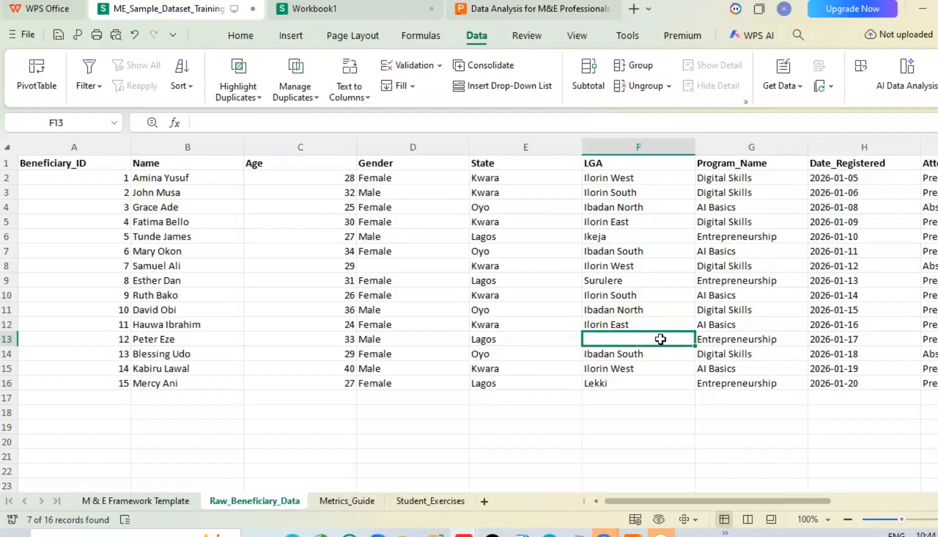
{"action": "type", "text": "NA"}
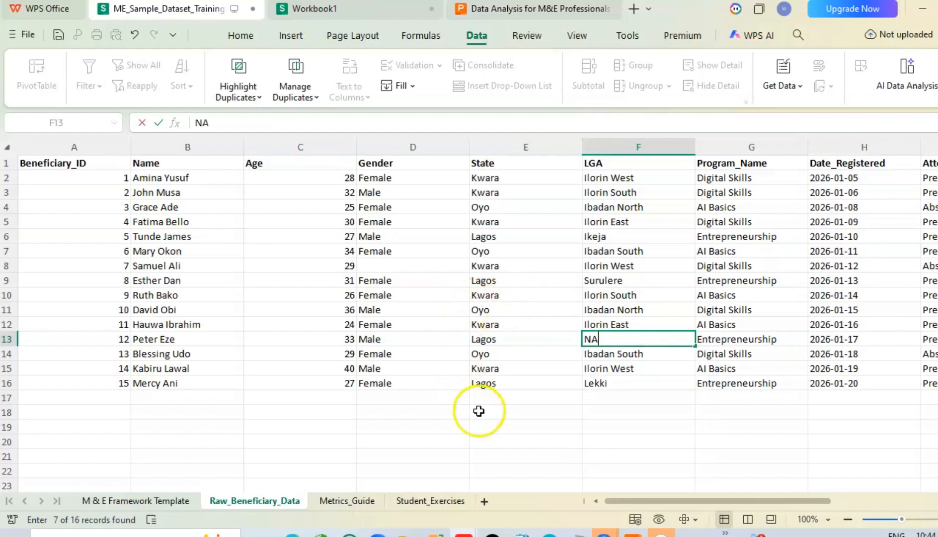
{"action": "key", "text": "BackSpace"}
{"action": "key", "text": "BackSpace"}
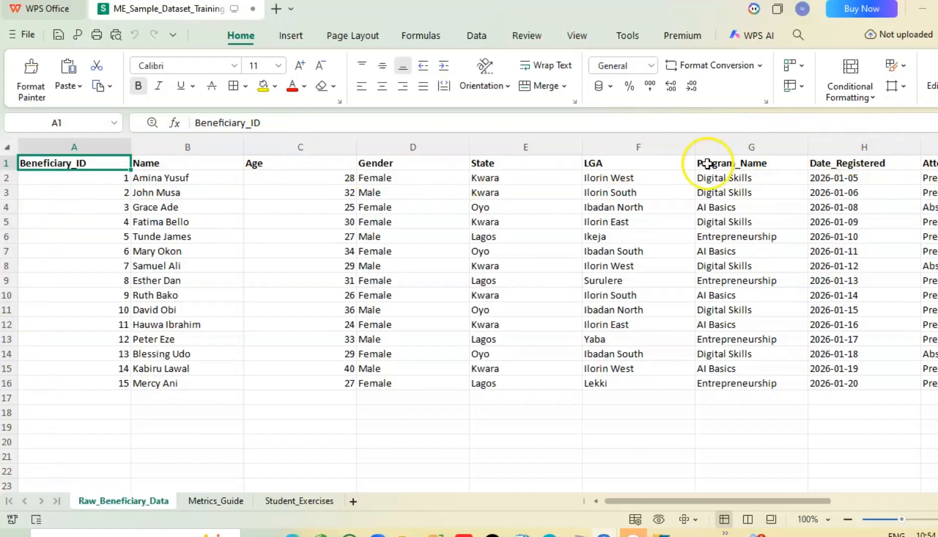
Step: Retype the column header in cell C1 as "Age" and make it bold
{"action": "left_click", "coordinate": [254, 167]}
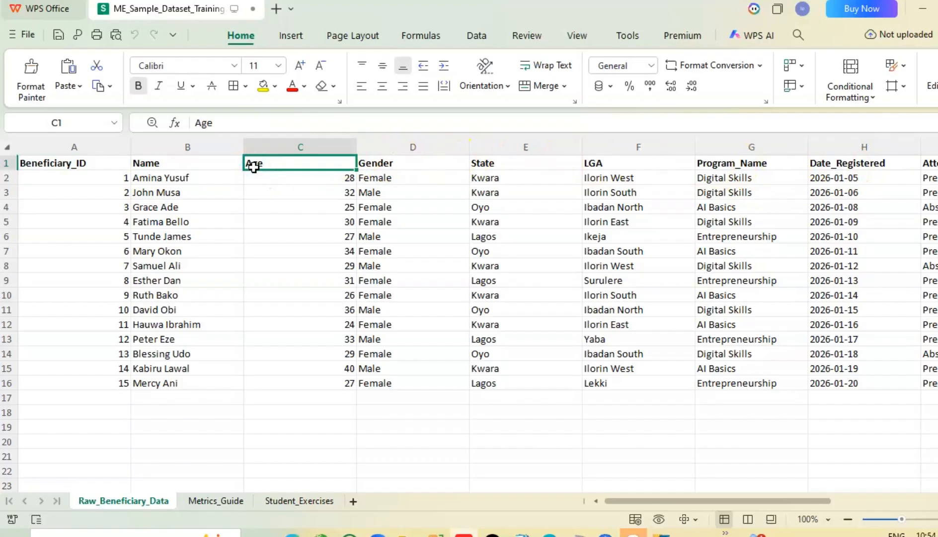
{"action": "type", "text": "B"}
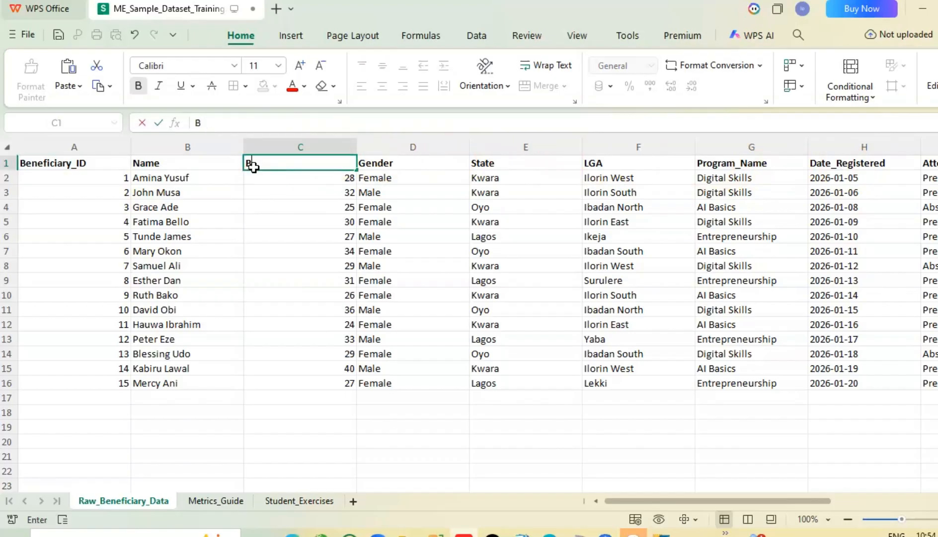
{"action": "key", "text": "BackSpace"}
{"action": "type", "text": "a"}
{"action": "key", "text": "BackSpace"}
{"action": "type", "text": "aGE"}
{"action": "key", "text": "BackSpace"}
{"action": "key", "text": "BackSpace"}
{"action": "key", "text": "BackSpace"}
{"action": "type", "text": "Age"}
{"action": "left_click", "coordinate": [163, 220]}
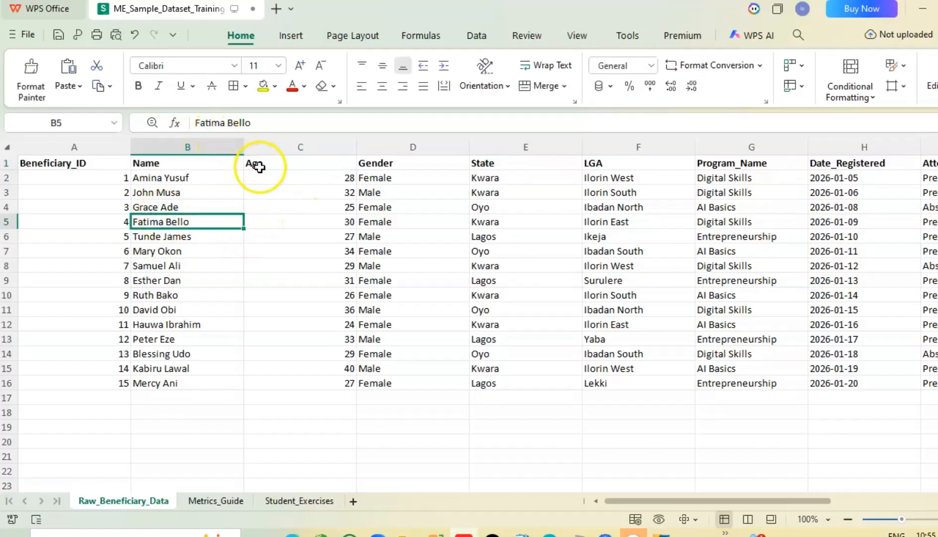
{"action": "left_click", "coordinate": [259, 167]}
{"action": "left_click", "coordinate": [138, 85]}
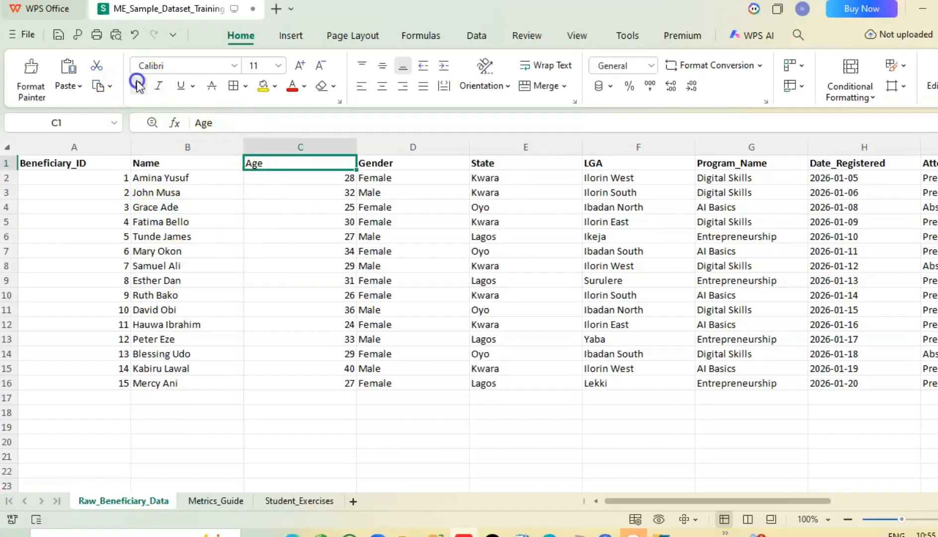
Step: Apply bold formatting to the "Age" header in cell C1
{"action": "left_click", "coordinate": [310, 276]}
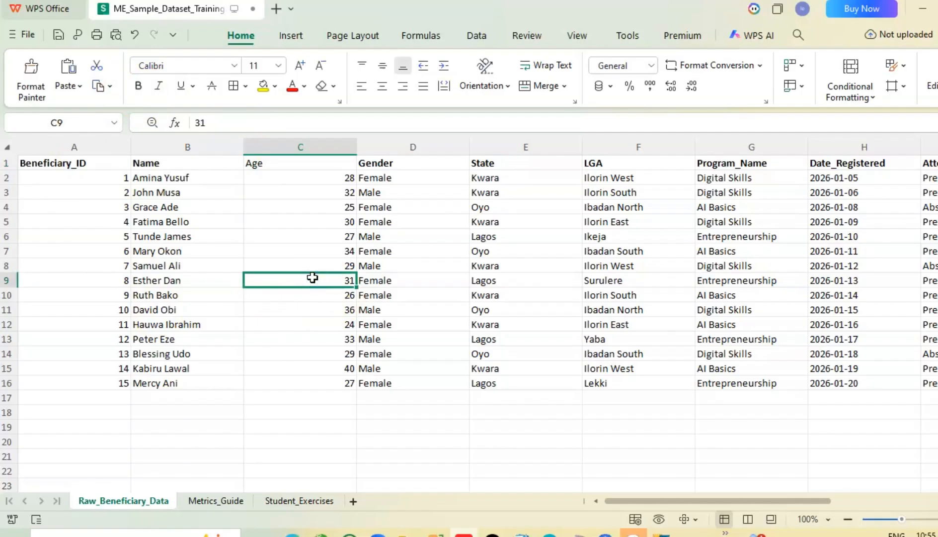
{"action": "left_click", "coordinate": [254, 167]}
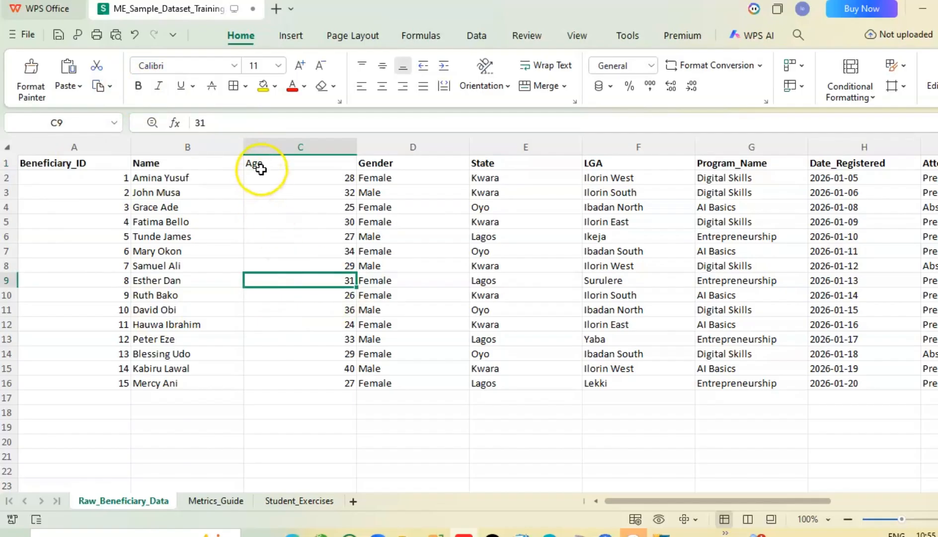
{"action": "left_click", "coordinate": [138, 87]}
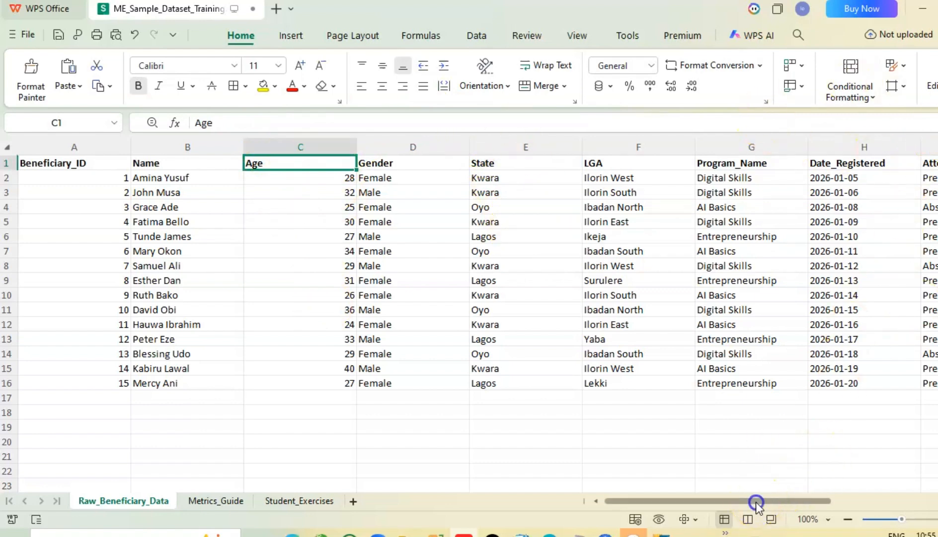
Step: Fit the widths of columns A to L, from Beneficiary_ID to Post_Test_Score, to their contents
{"action": "left_click_drag", "start_coordinate": [756, 502], "coordinate": [697, 501]}
{"action": "left_click", "coordinate": [138, 146]}
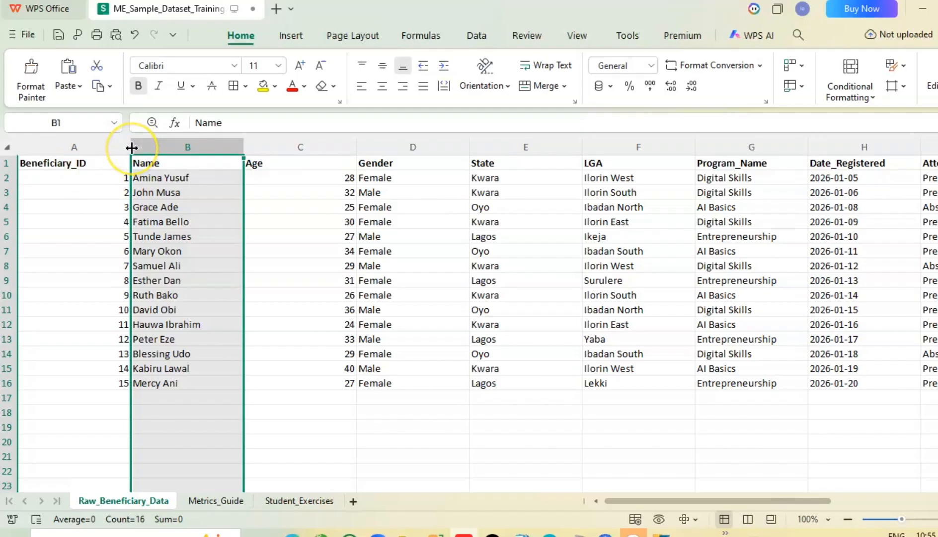
{"action": "double_click", "coordinate": [131, 146]}
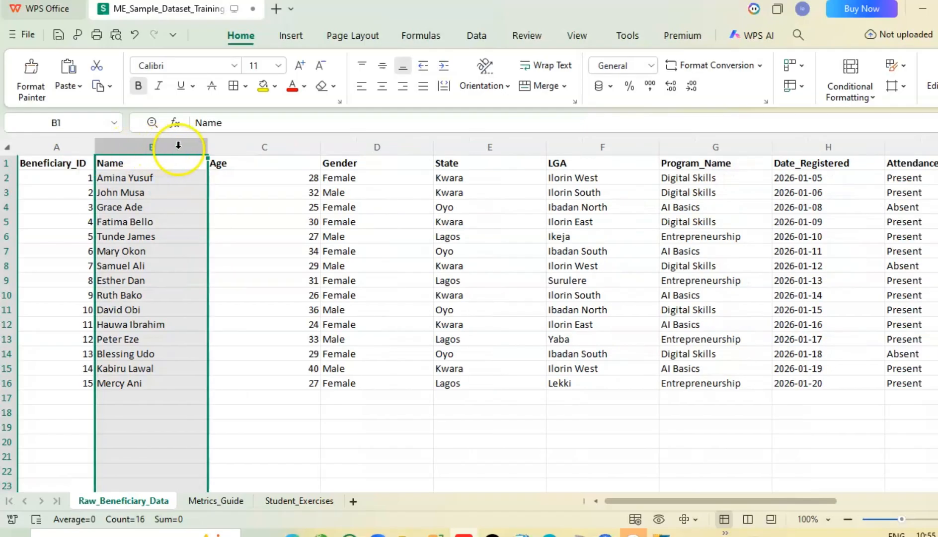
{"action": "double_click", "coordinate": [208, 146]}
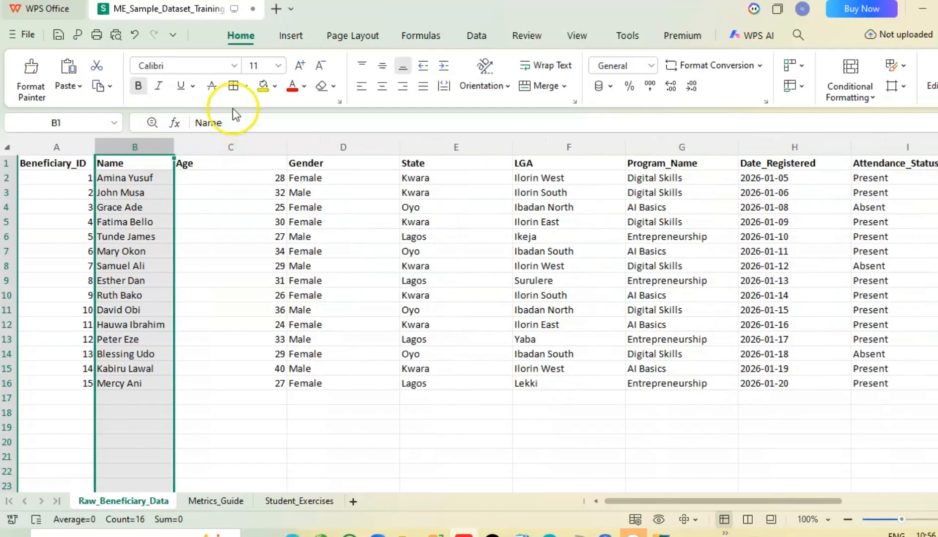
{"action": "double_click", "coordinate": [286, 146]}
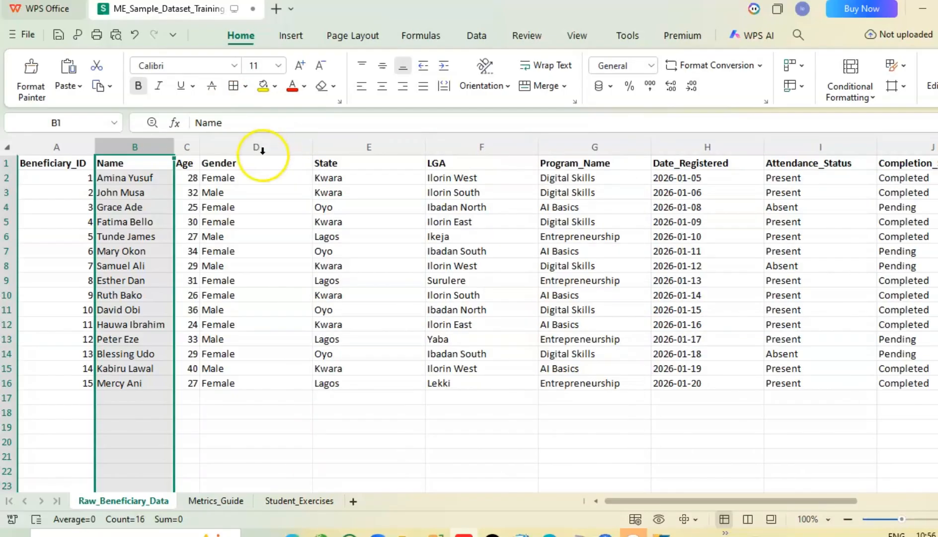
{"action": "double_click", "coordinate": [311, 145]}
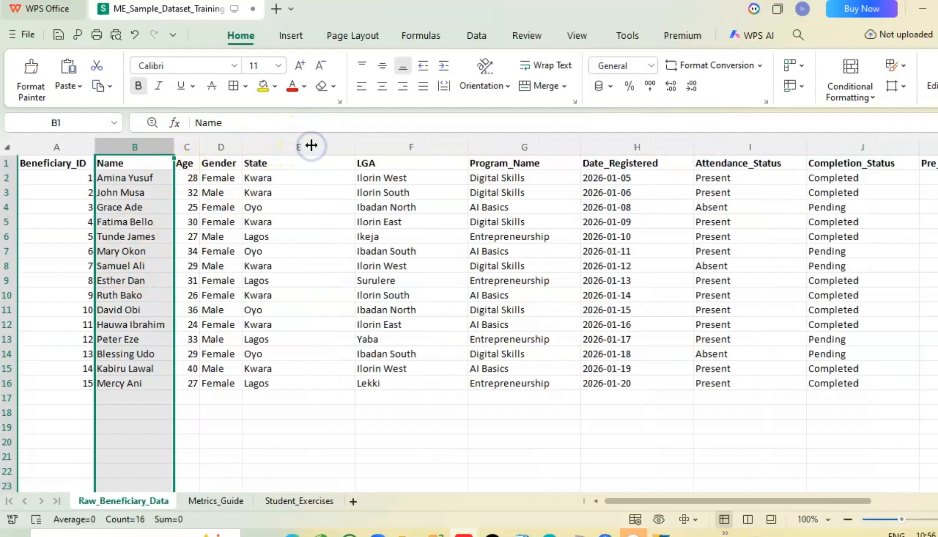
{"action": "double_click", "coordinate": [354, 144]}
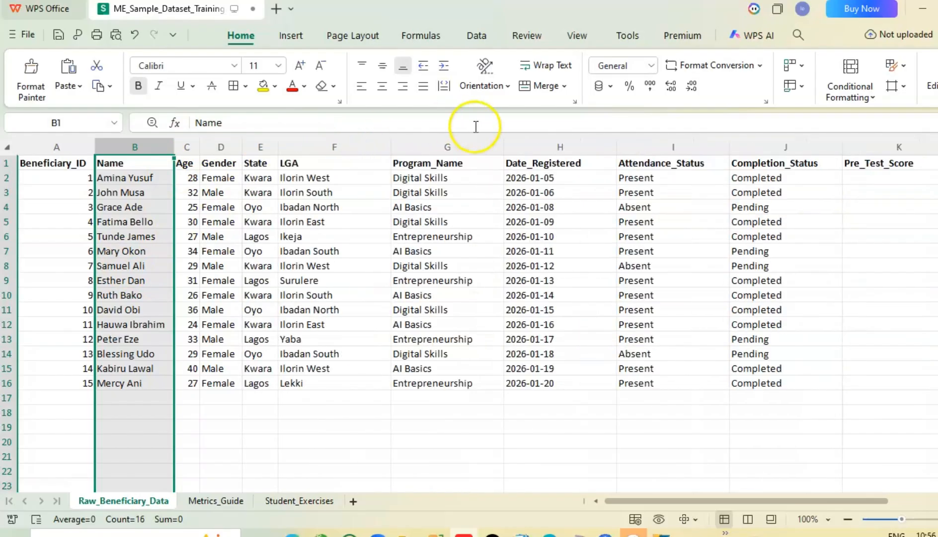
{"action": "double_click", "coordinate": [391, 146]}
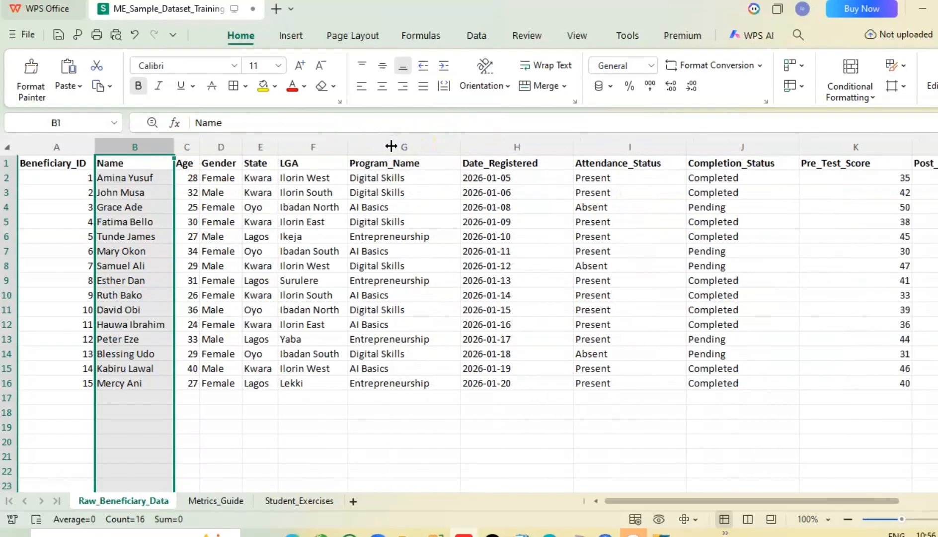
{"action": "double_click", "coordinate": [461, 146]}
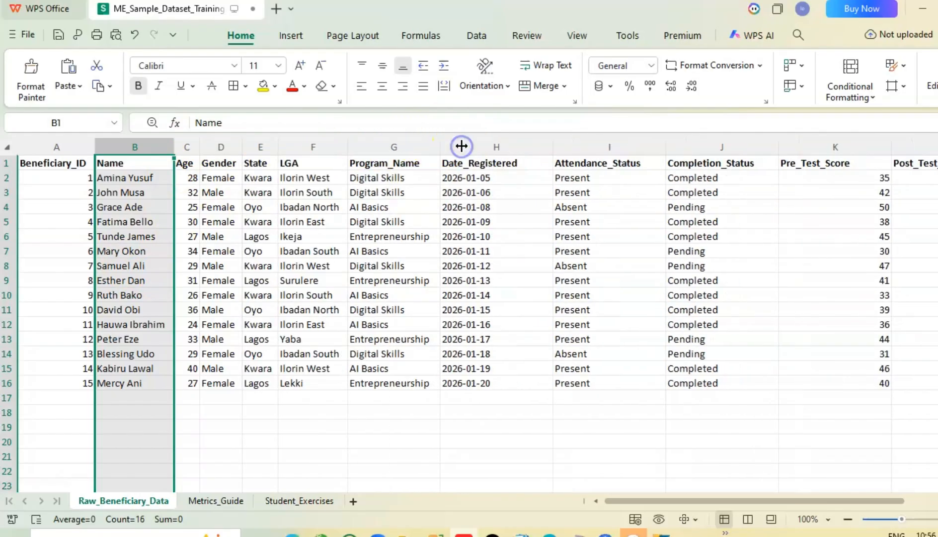
{"action": "double_click", "coordinate": [553, 145]}
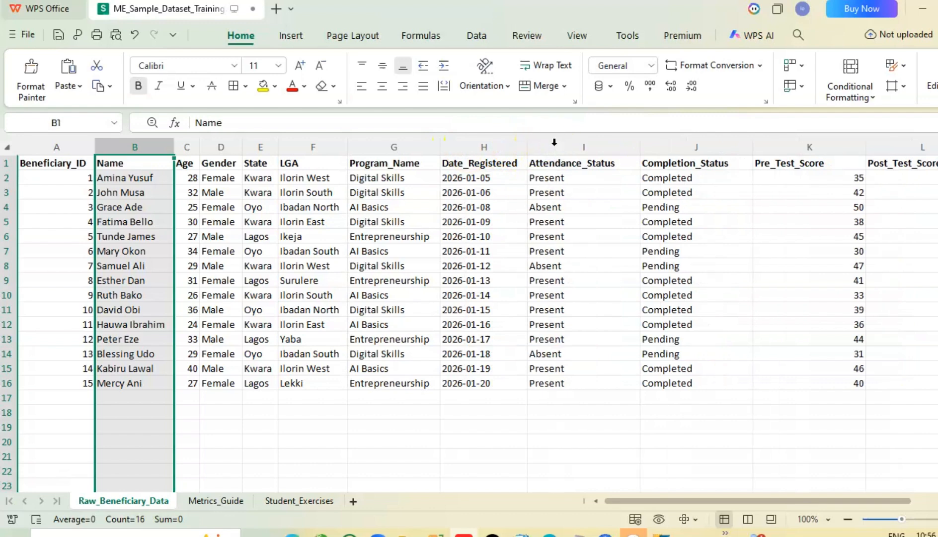
{"action": "double_click", "coordinate": [640, 145]}
{"action": "double_click", "coordinate": [739, 145]}
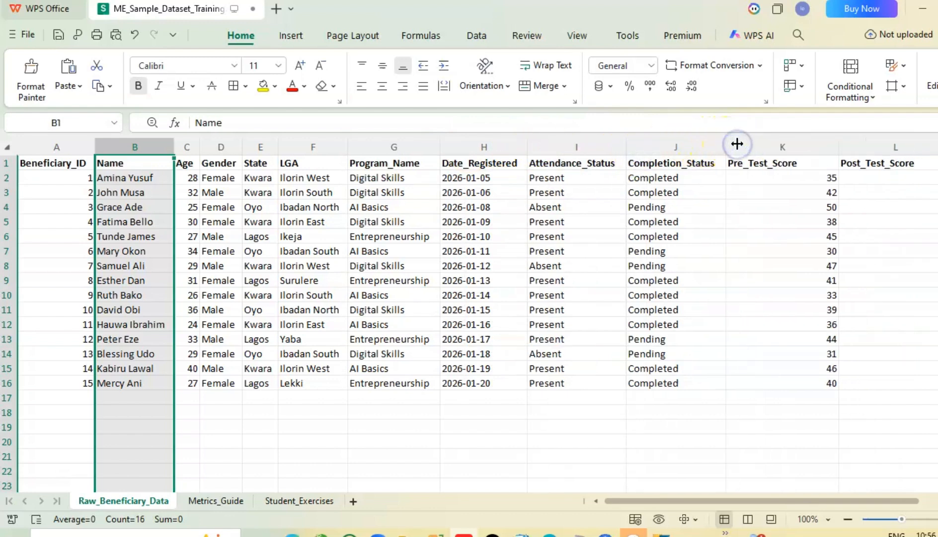
{"action": "double_click", "coordinate": [840, 149]}
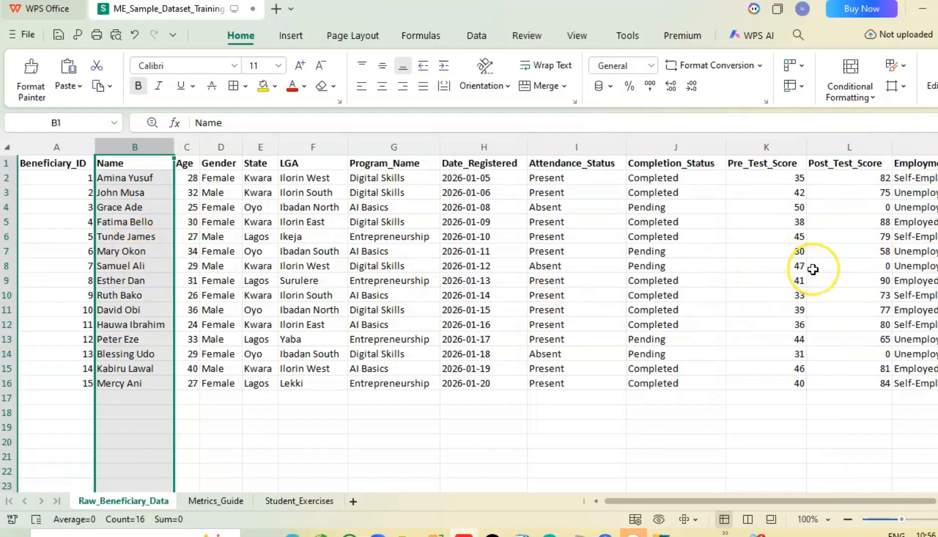
Step: Shorten the header in cell A1 to "ID" and fit column A's width to its contents
{"action": "left_click", "coordinate": [77, 164]}
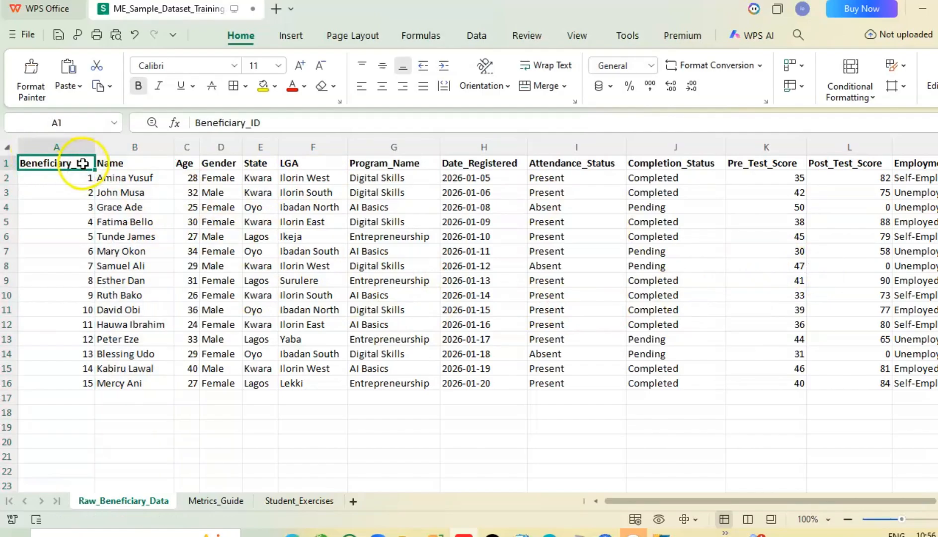
{"action": "left_click", "coordinate": [253, 121]}
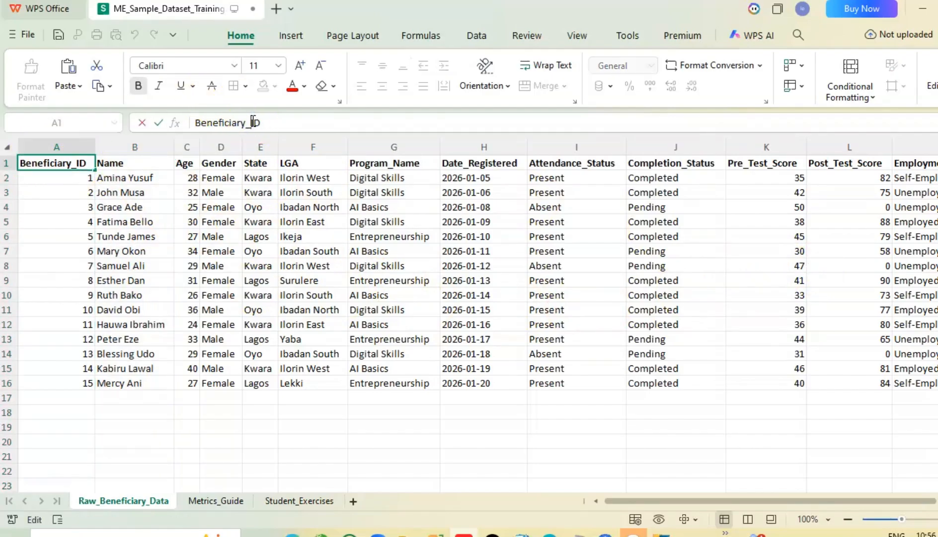
{"action": "key", "text": "BackSpace"}
{"action": "key", "text": "BackSpace"}
{"action": "key", "text": "BackSpace"}
{"action": "key", "text": "BackSpace"}
{"action": "key", "text": "BackSpace"}
{"action": "key", "text": "BackSpace"}
{"action": "key", "text": "BackSpace"}
{"action": "key", "text": "BackSpace"}
{"action": "key", "text": "BackSpace"}
{"action": "key", "text": "BackSpace"}
{"action": "key", "text": "BackSpace"}
{"action": "key", "text": "BackSpace"}
{"action": "left_click", "coordinate": [112, 222]}
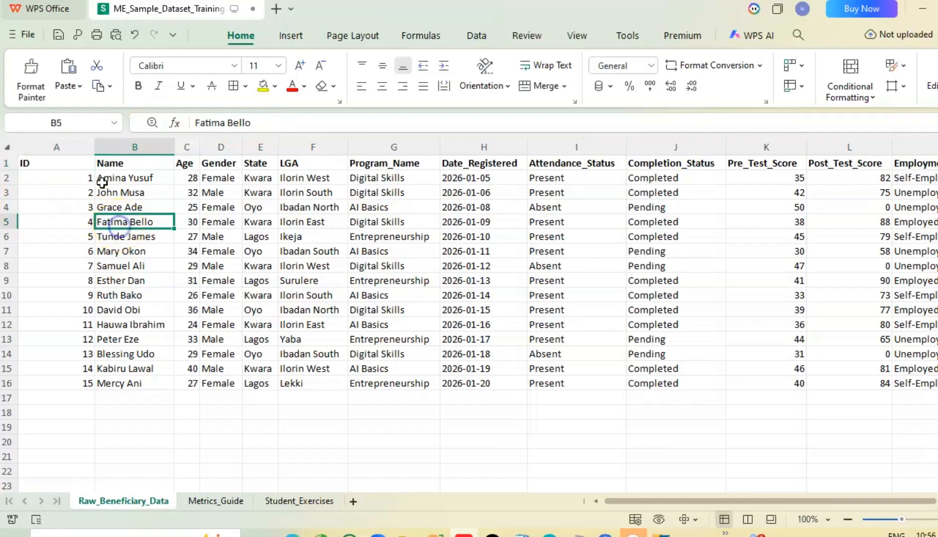
{"action": "double_click", "coordinate": [95, 147]}
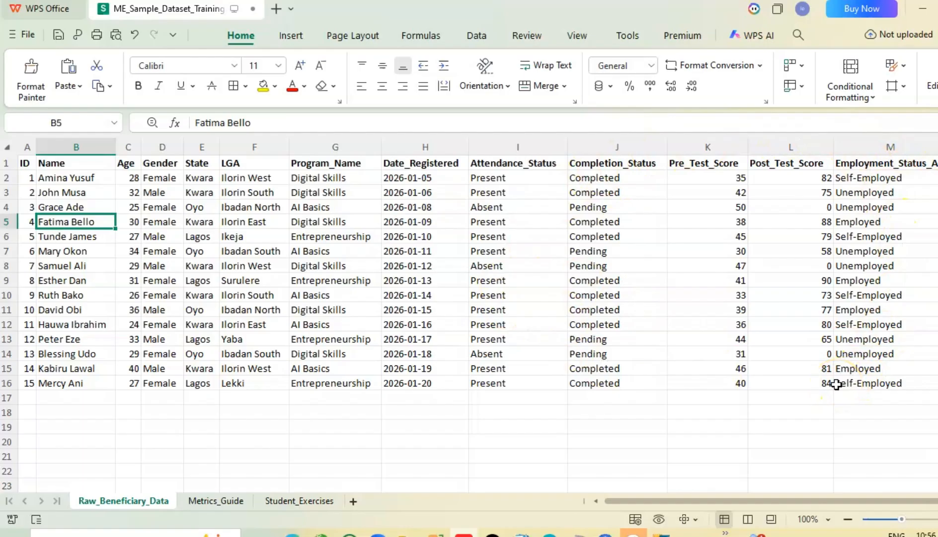
{"action": "left_click_drag", "start_coordinate": [777, 498], "coordinate": [757, 498]}
Step: Enter the sample dates "25th of May" in cell H17 and "25/5/2026" in H18, and clear both cells
{"action": "left_click", "coordinate": [410, 184]}
{"action": "left_click", "coordinate": [406, 396]}
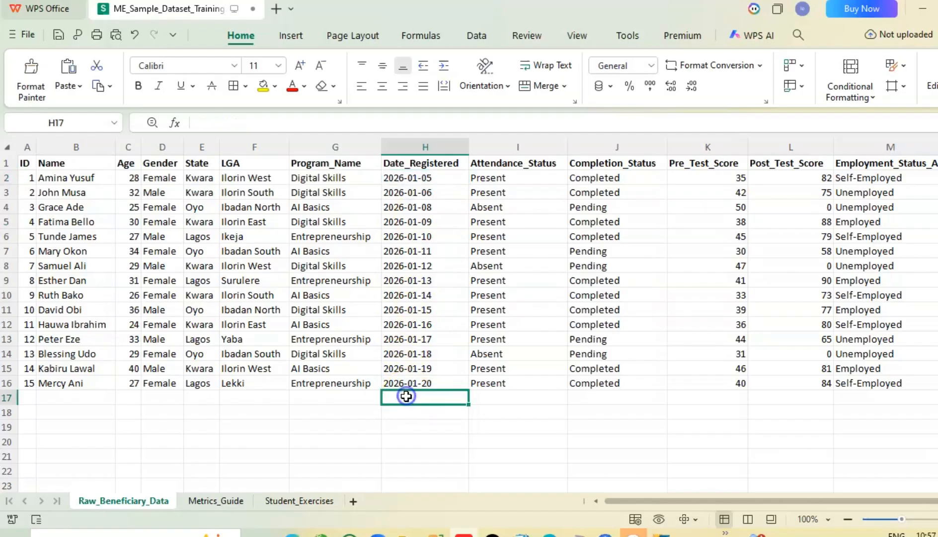
{"action": "type", "text": "25"}
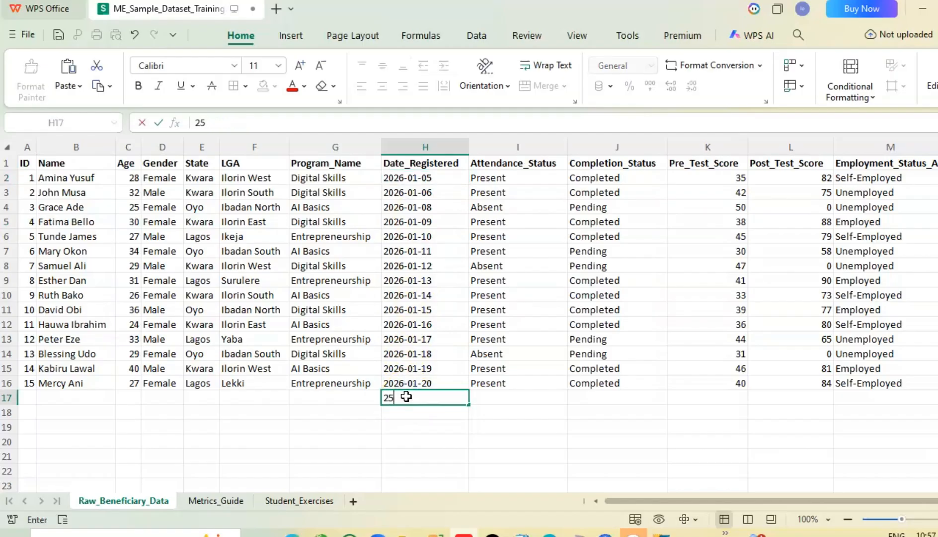
{"action": "type", "text": "th of May"}
{"action": "key", "text": "Return"}
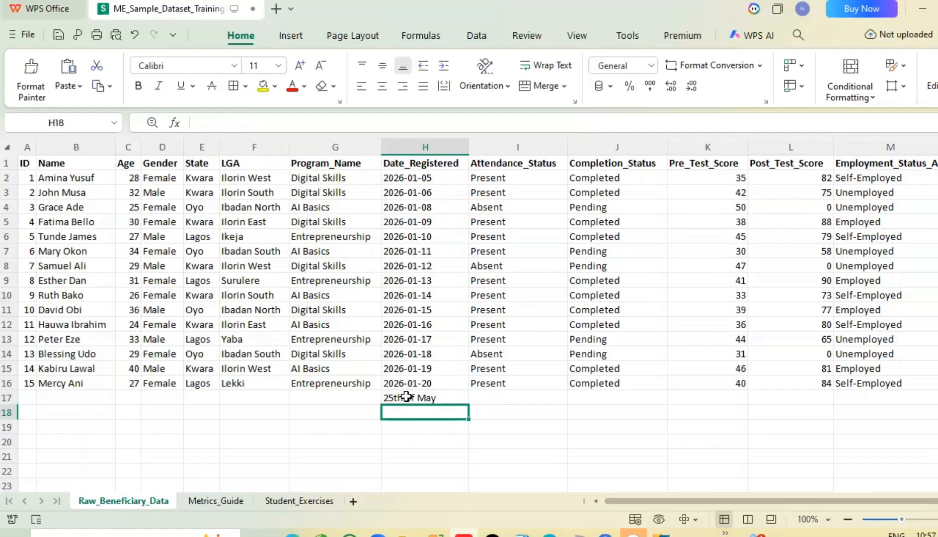
{"action": "type", "text": "25"}
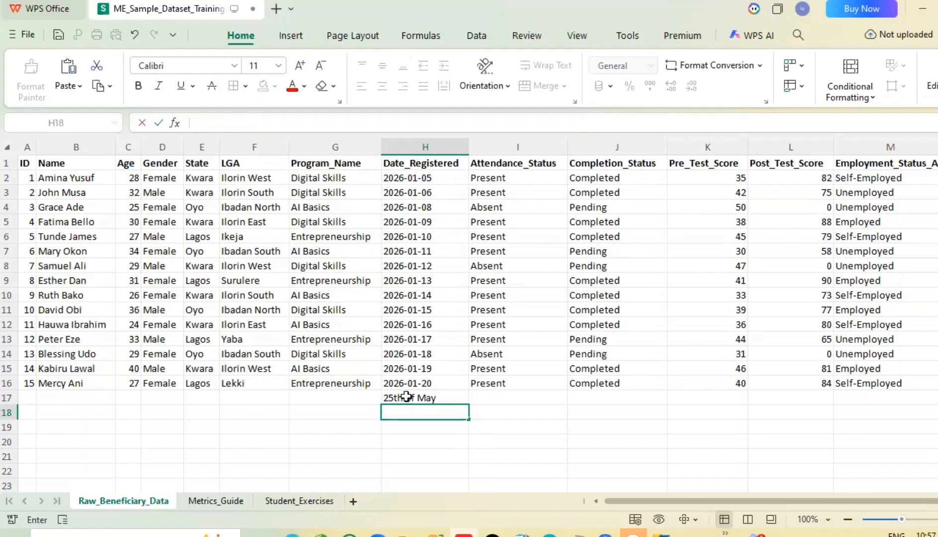
{"action": "type", "text": "/5/"}
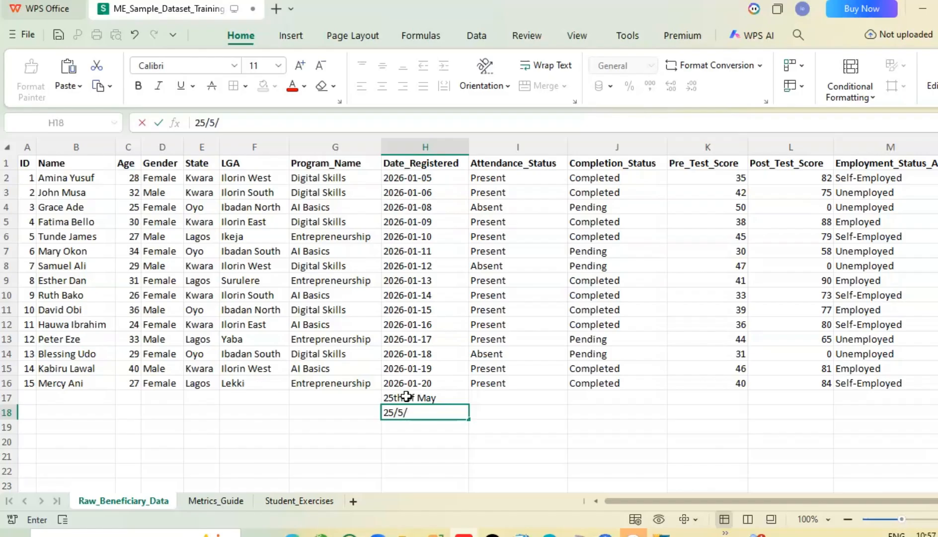
{"action": "type", "text": "2026"}
{"action": "left_click", "coordinate": [431, 439]}
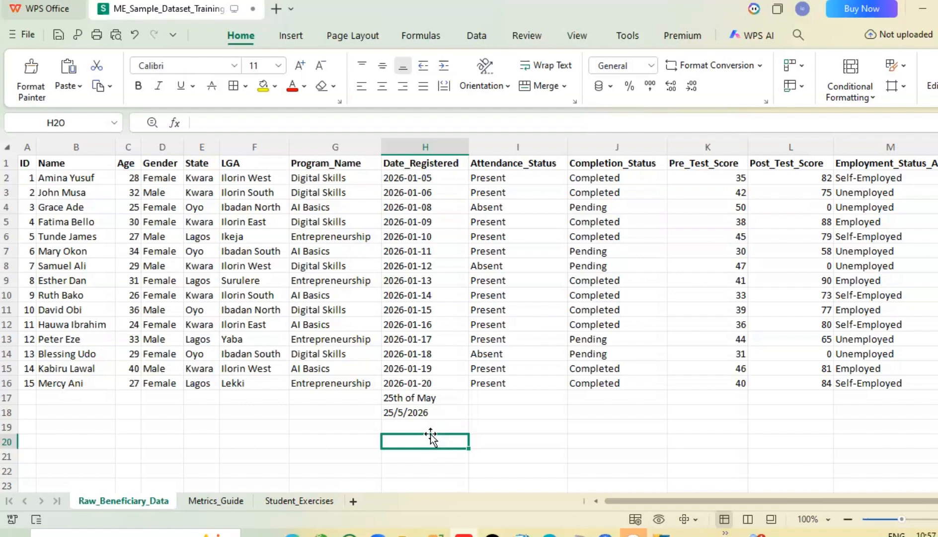
{"action": "left_click_drag", "start_coordinate": [410, 398], "coordinate": [401, 411]}
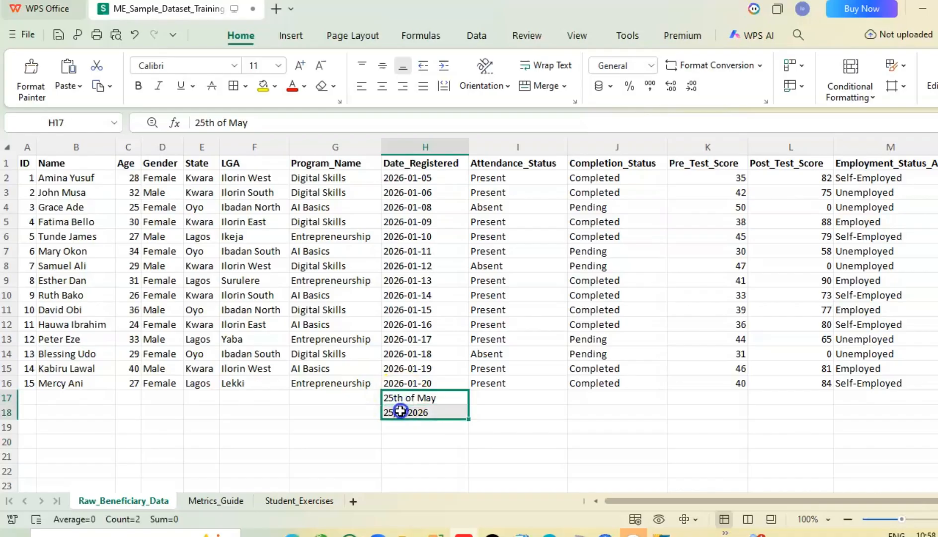
{"action": "key", "text": "Delete"}
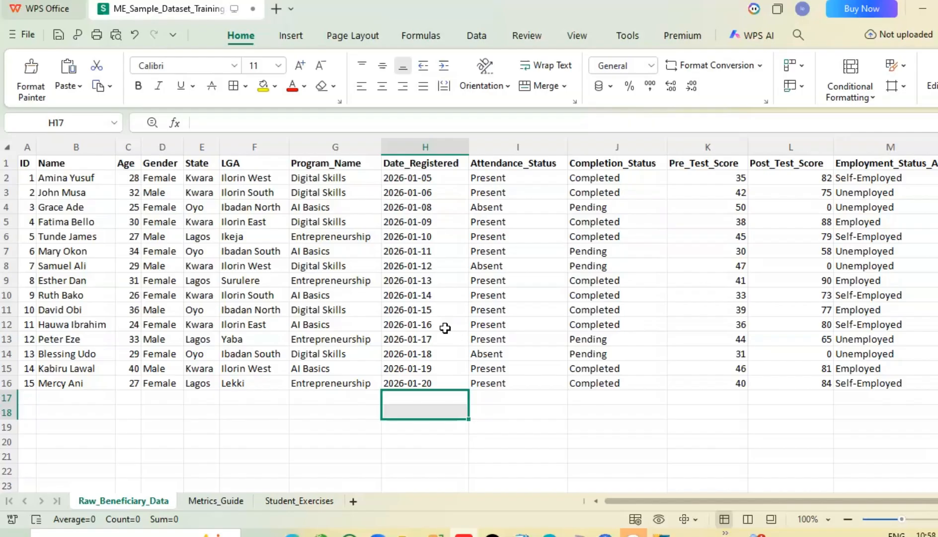
Step: Undo the sample date edits, the column A resizing and the header change to restore "Beneficiary_ID" in cell A1
{"action": "left_click", "coordinate": [23, 168]}
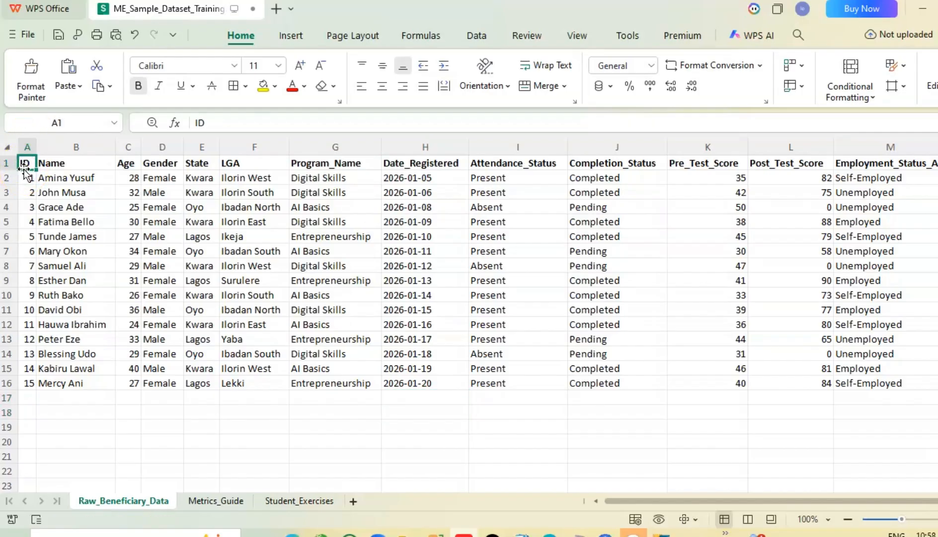
{"action": "left_click", "coordinate": [134, 35]}
{"action": "left_click", "coordinate": [134, 35]}
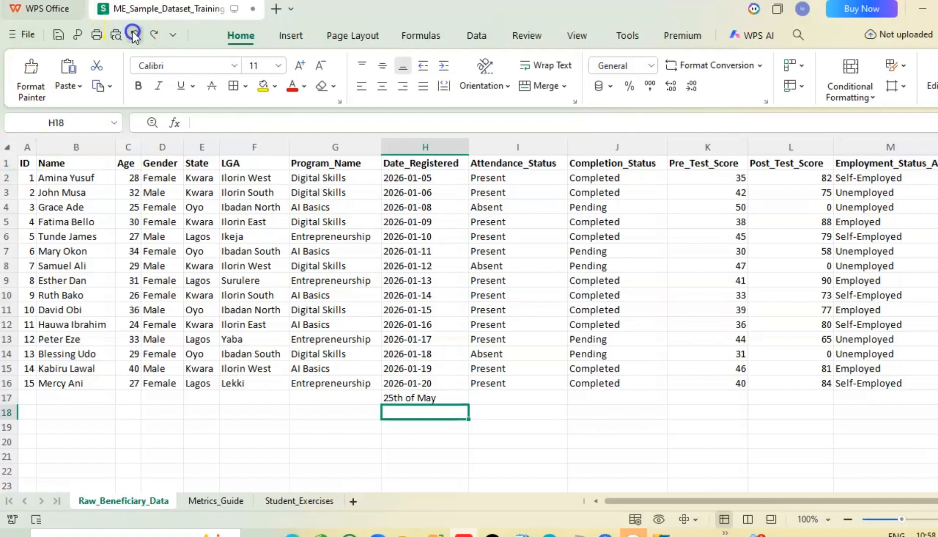
{"action": "left_click", "coordinate": [134, 35]}
{"action": "left_click", "coordinate": [135, 35]}
{"action": "left_click", "coordinate": [134, 35]}
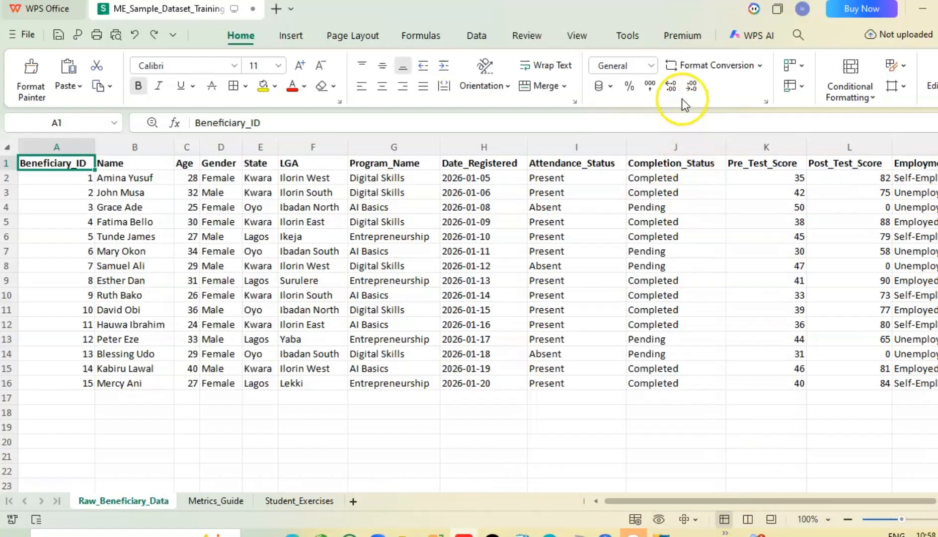
Step: Select the Completion_Status column data from J1 to J16, including its header, and add a filter to it
{"action": "left_click", "coordinate": [681, 146]}
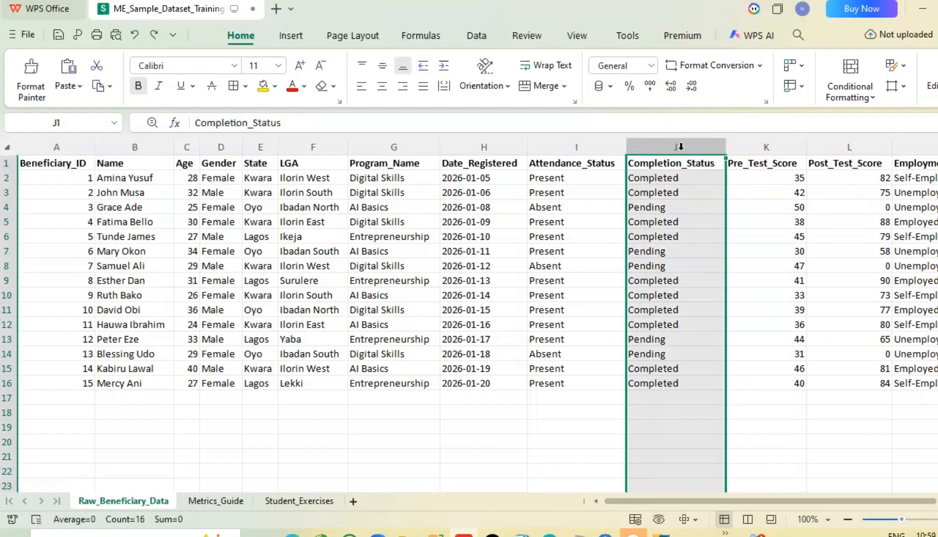
{"action": "left_click", "coordinate": [766, 450]}
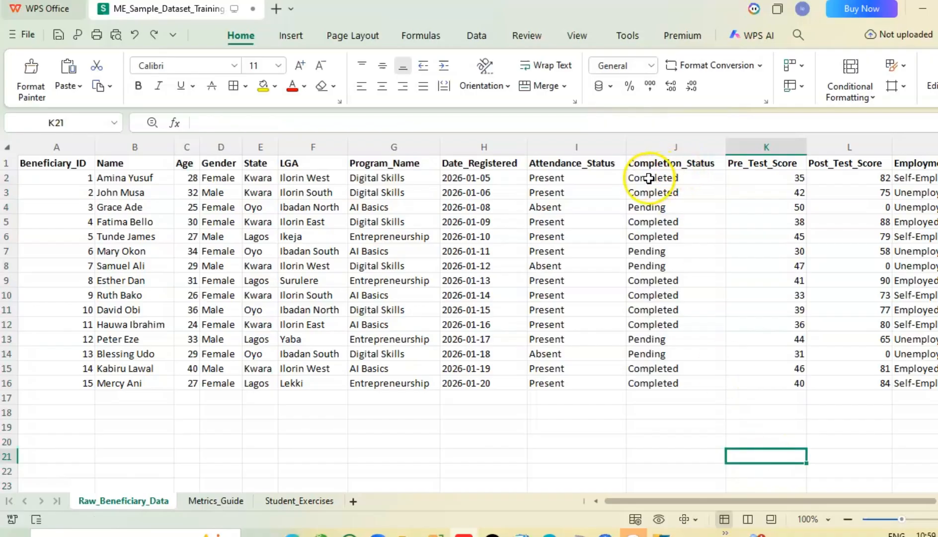
{"action": "left_click_drag", "start_coordinate": [662, 178], "coordinate": [651, 361]}
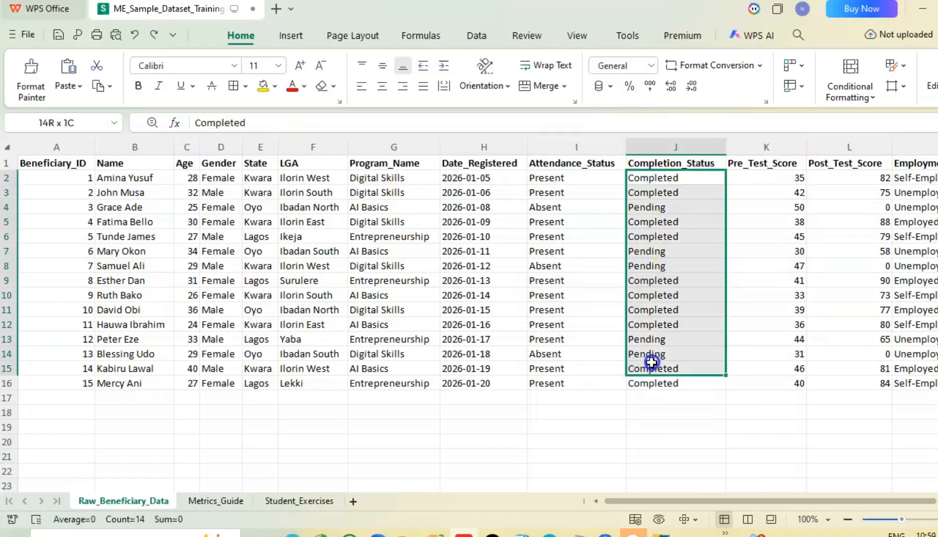
{"action": "left_click", "coordinate": [637, 163]}
{"action": "key", "text": "ctrl+shift+Down"}
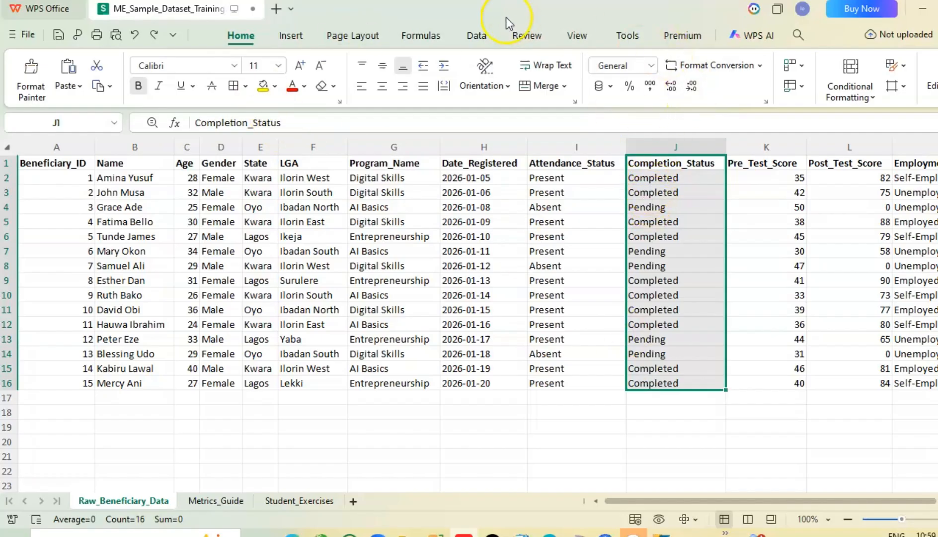
{"action": "left_click", "coordinate": [482, 34]}
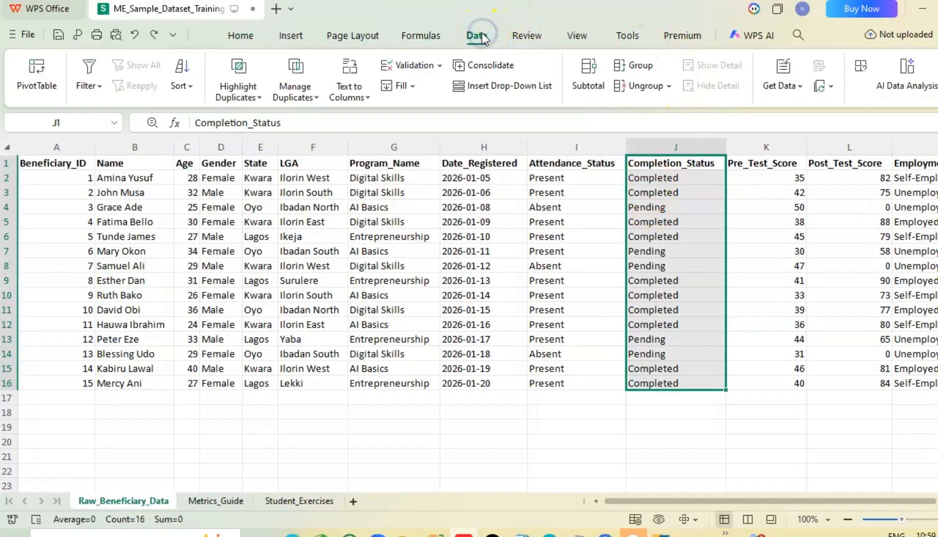
{"action": "left_click", "coordinate": [188, 88]}
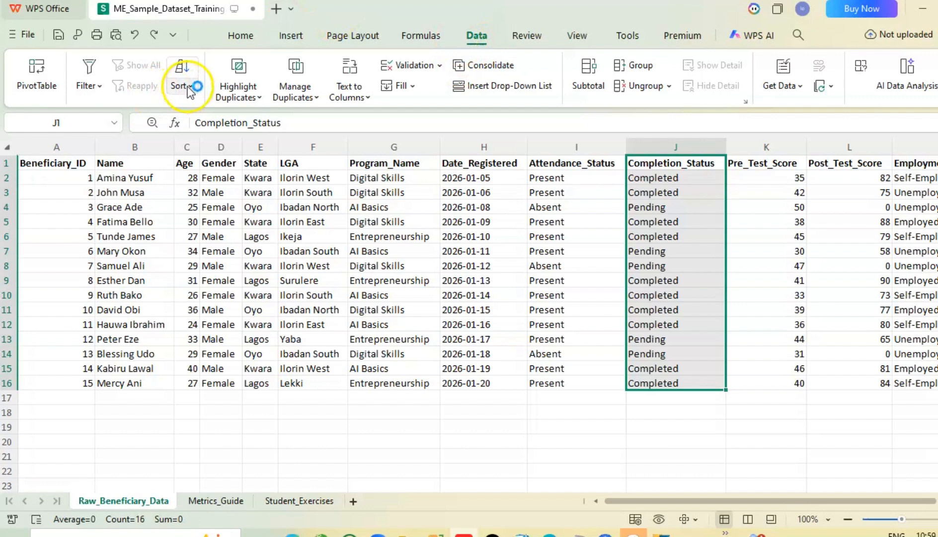
{"action": "left_click", "coordinate": [98, 86]}
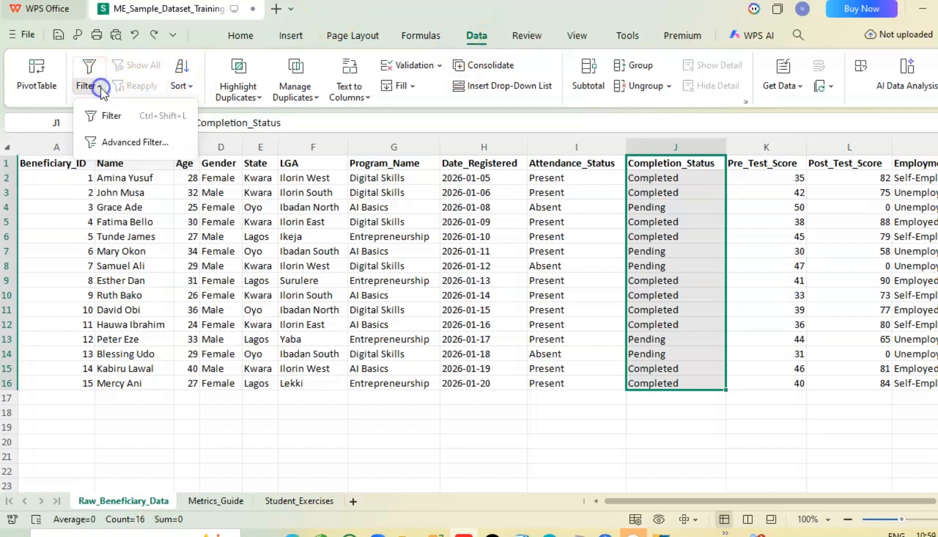
{"action": "left_click", "coordinate": [108, 116]}
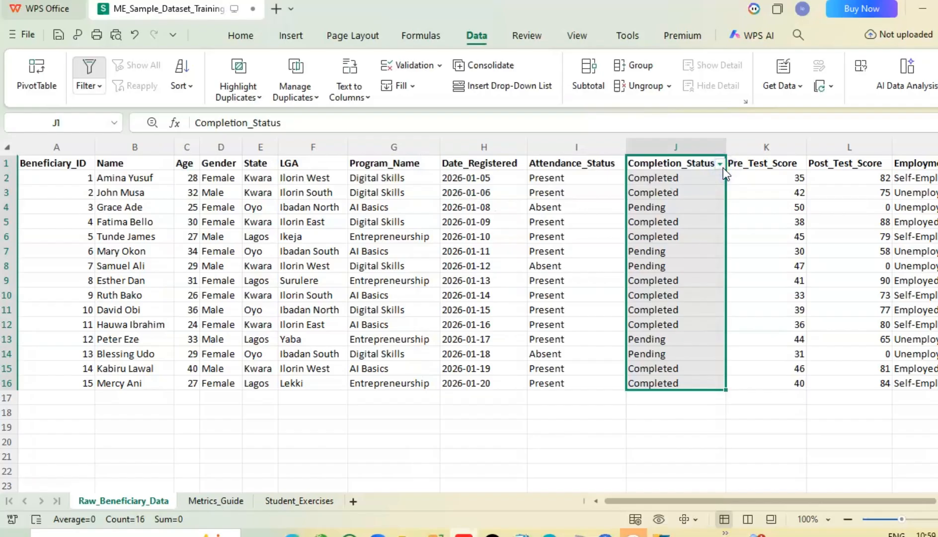
Step: Exclude Pending from the Completion_Status filter so only Completed records show, and undo the filtering to restore the full unfiltered list
{"action": "left_click", "coordinate": [721, 167]}
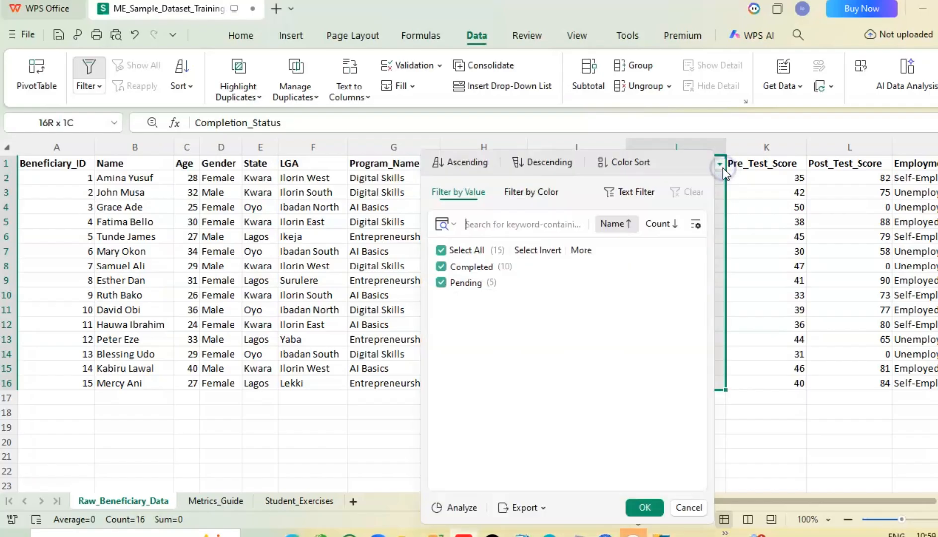
{"action": "left_click", "coordinate": [441, 282]}
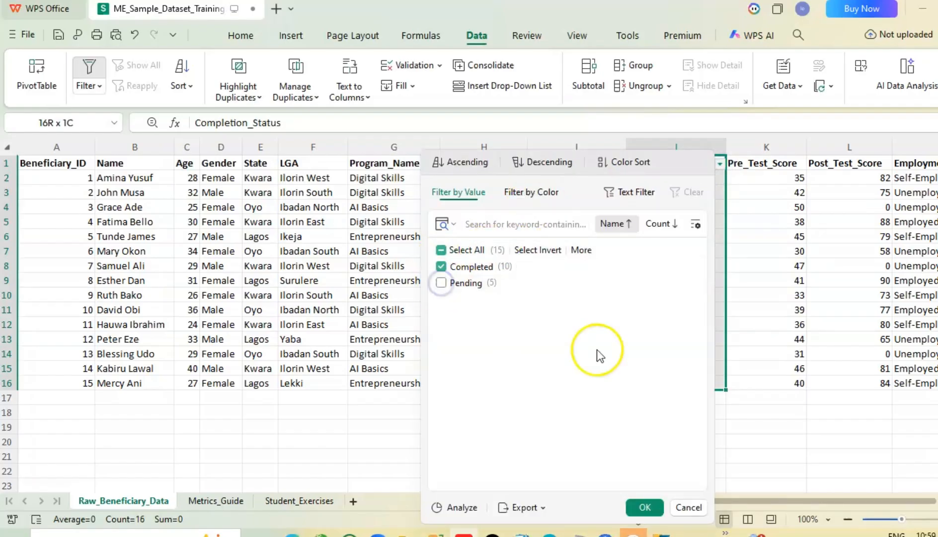
{"action": "left_click", "coordinate": [643, 507]}
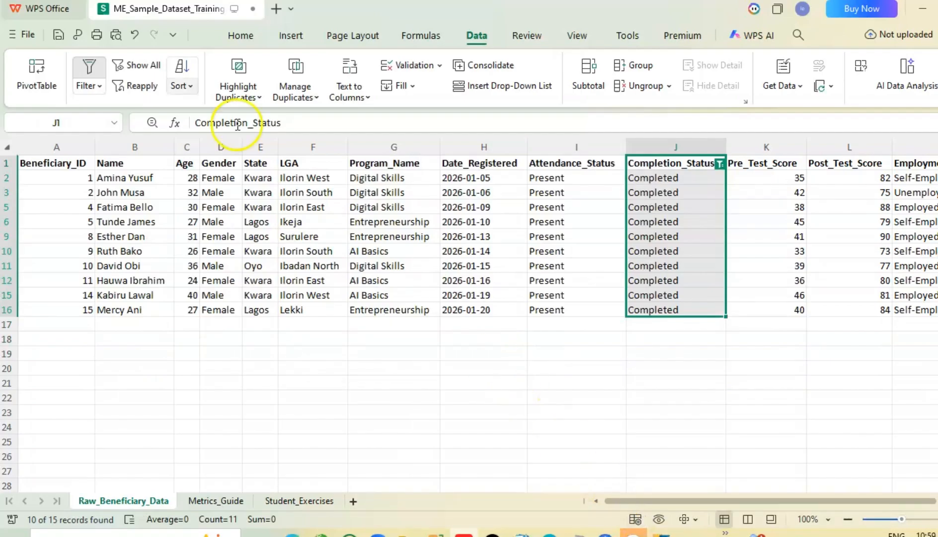
{"action": "left_click", "coordinate": [132, 34]}
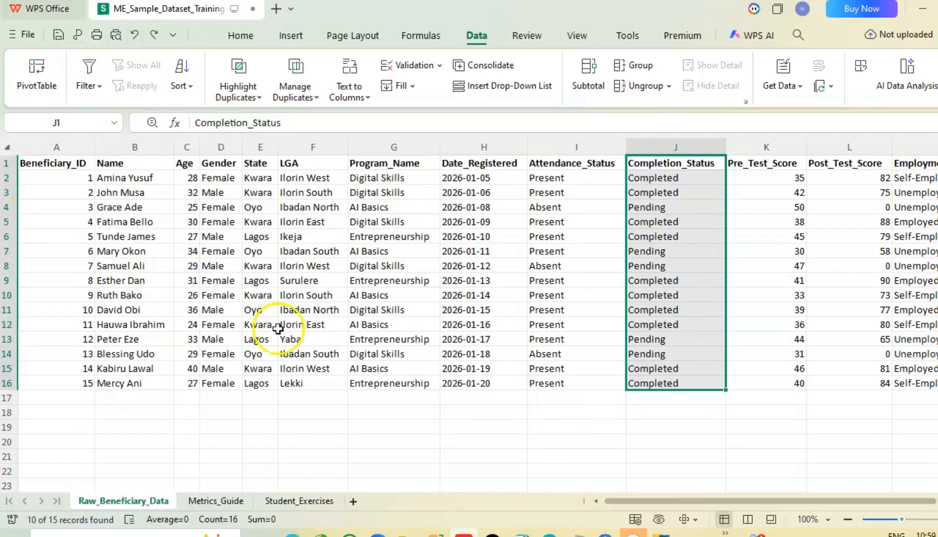
{"action": "left_click_drag", "start_coordinate": [648, 505], "coordinate": [621, 524]}
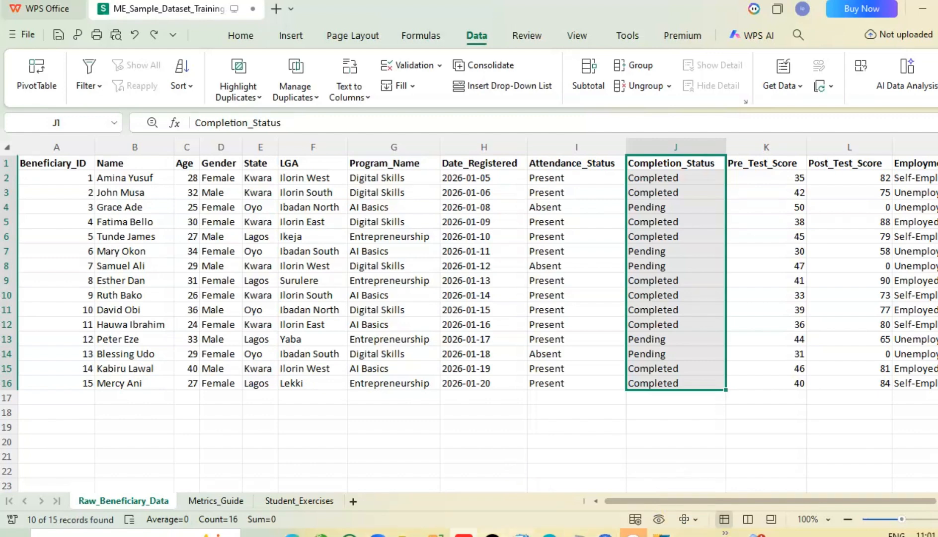
{"action": "left_click", "coordinate": [464, 533]}
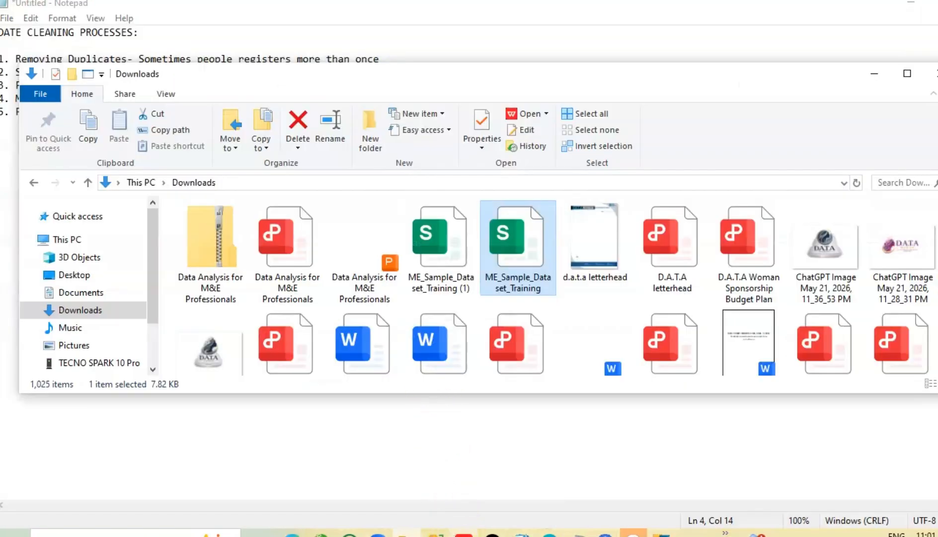
{"action": "left_click", "coordinate": [463, 533]}
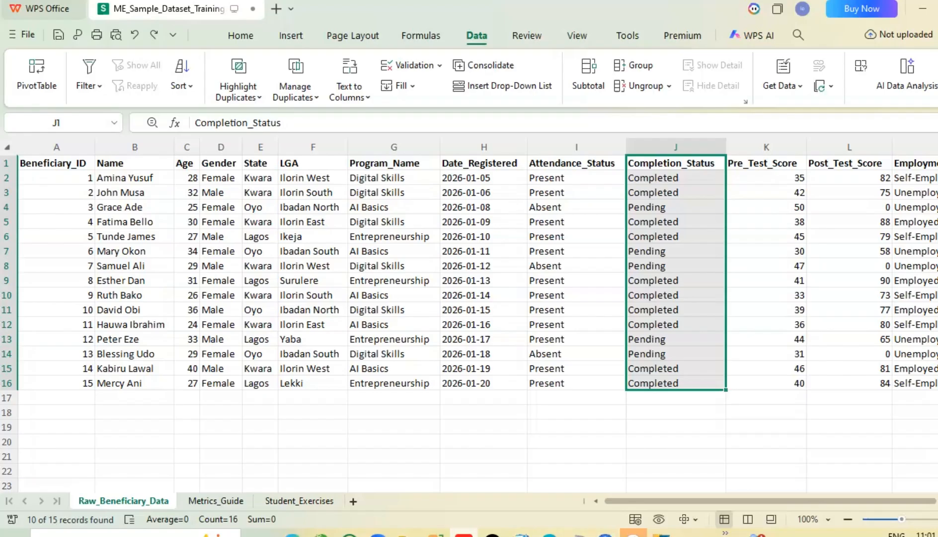